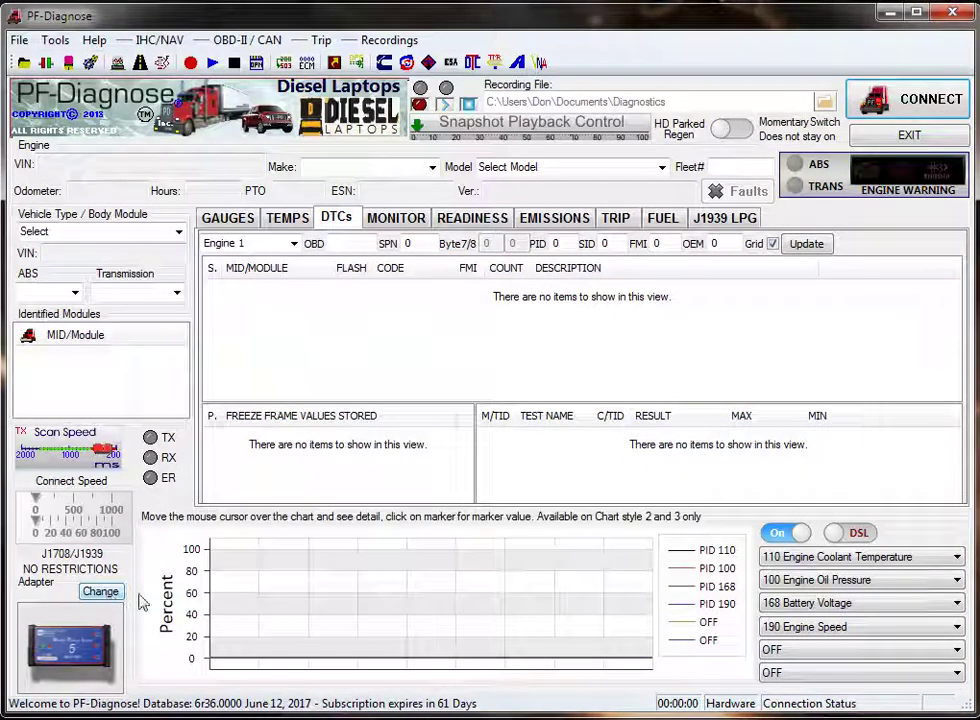
- Open the adapter's general settings and set the primary protocol to J1708 HD after trying J1939 HD and Ind
{"action": "left_click", "coordinate": [102, 591]}
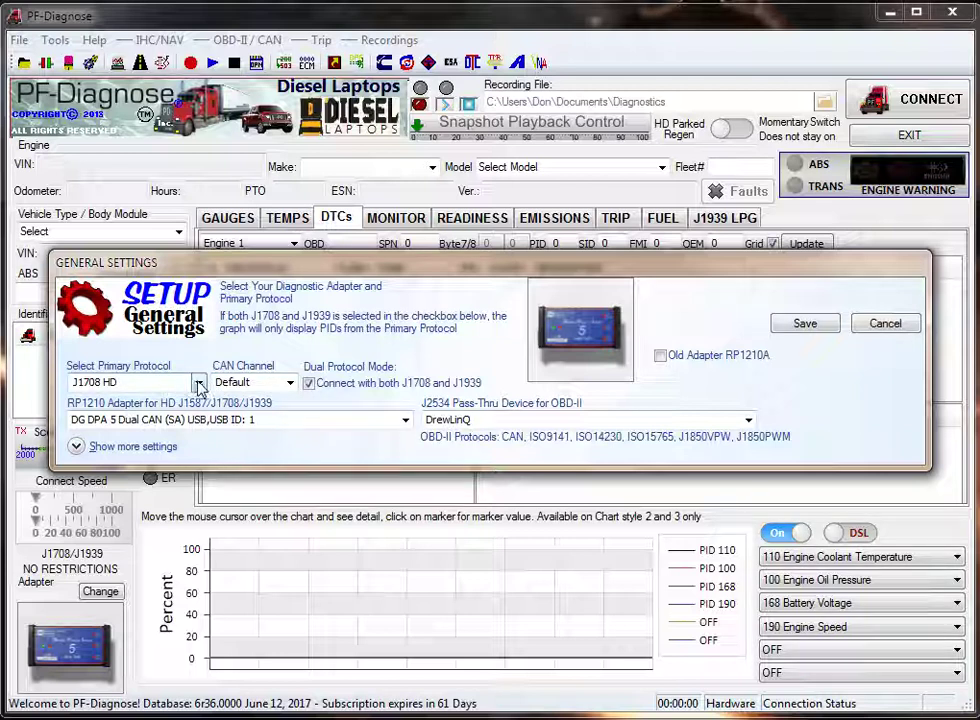
{"action": "left_click", "coordinate": [199, 388]}
{"action": "left_click", "coordinate": [149, 411]}
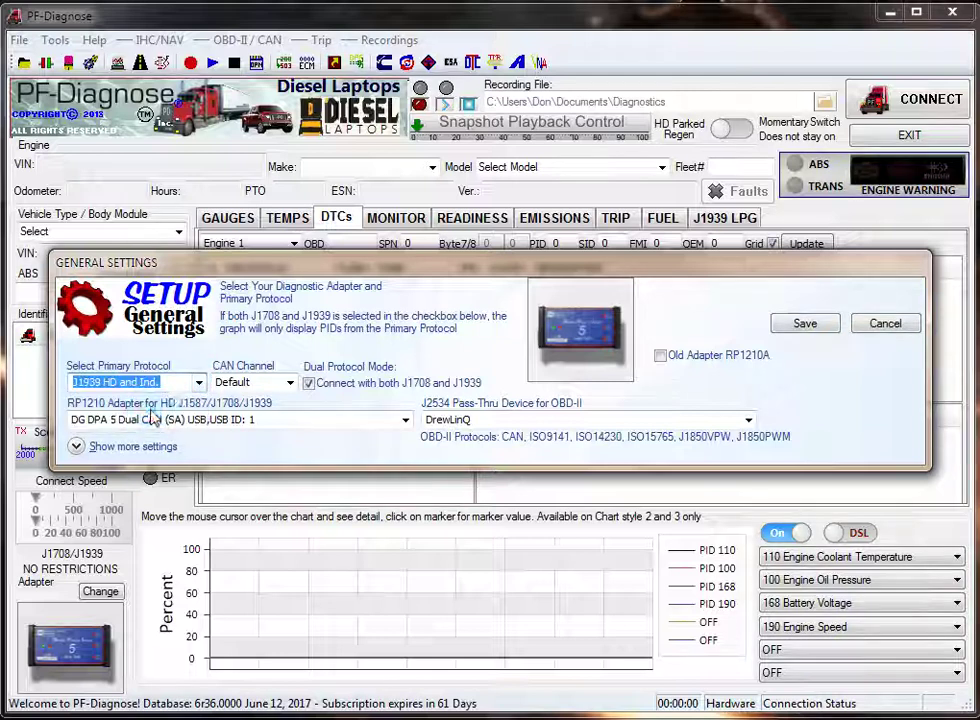
{"action": "left_click", "coordinate": [197, 385]}
{"action": "left_click", "coordinate": [162, 400]}
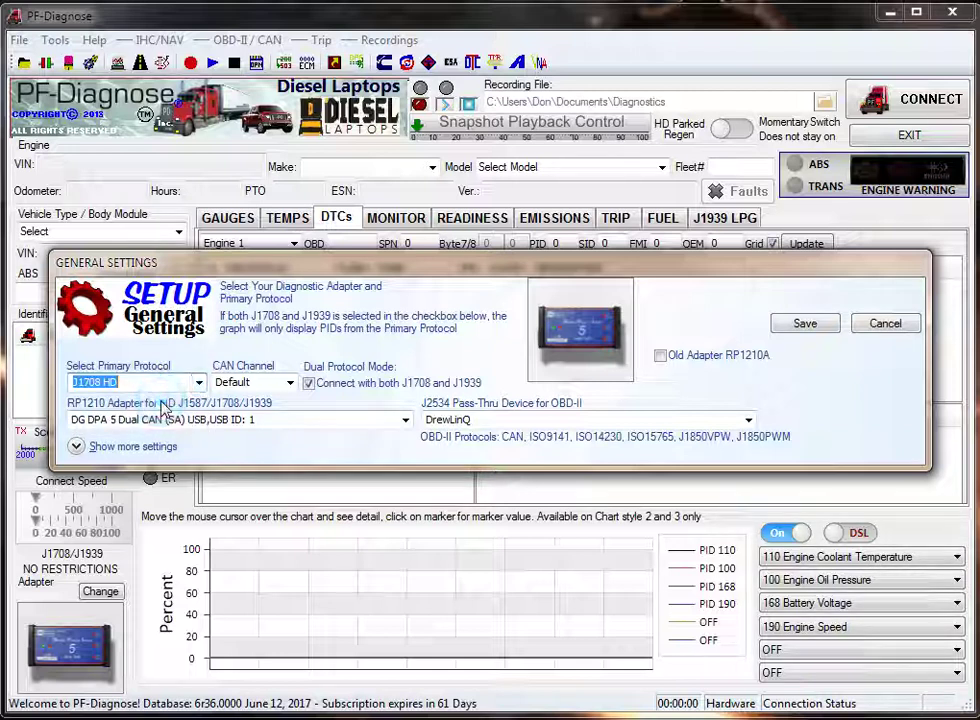
{"action": "left_click", "coordinate": [170, 384]}
{"action": "left_click", "coordinate": [153, 411]}
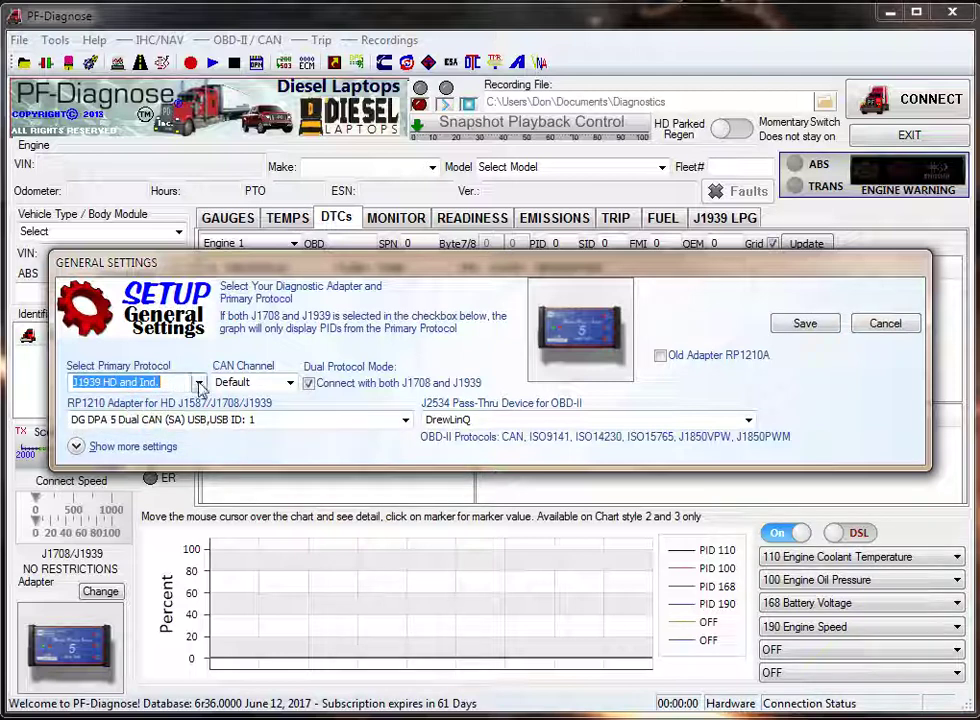
{"action": "left_click", "coordinate": [199, 384]}
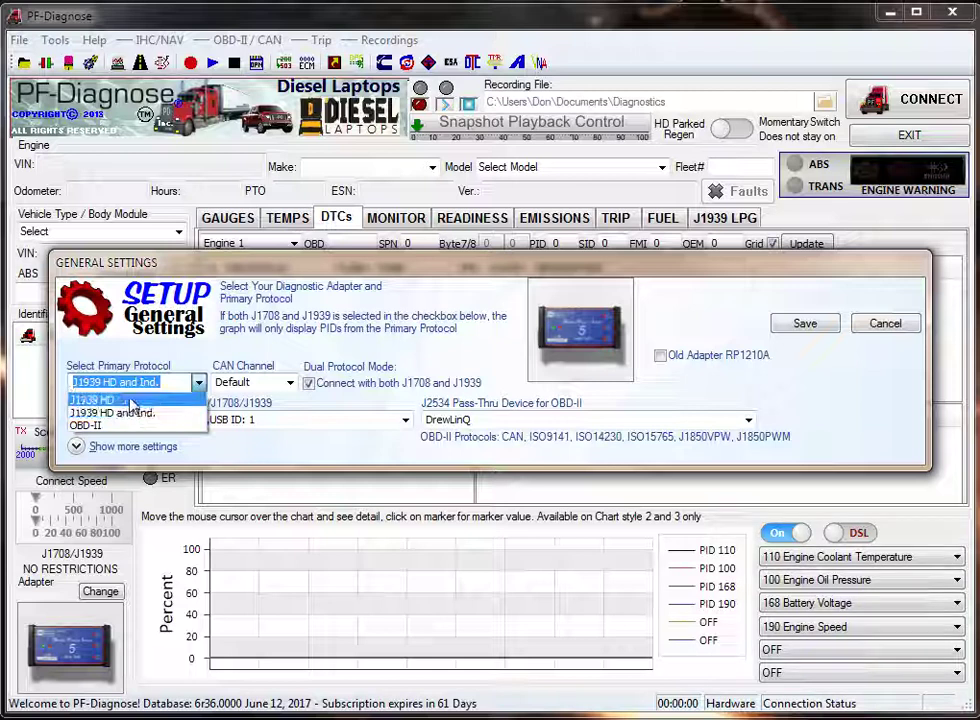
{"action": "left_click", "coordinate": [128, 400]}
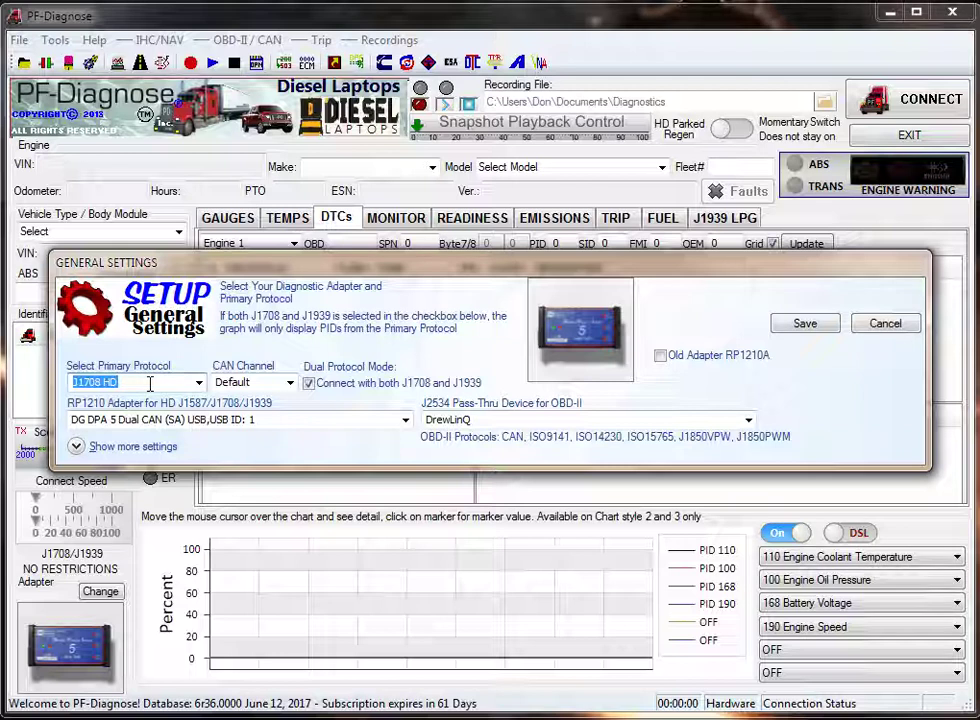
- Review the dual protocol mode option, the RP1210 adapter and the J2534 pass-thru device in the general settings
{"action": "left_click", "coordinate": [309, 384]}
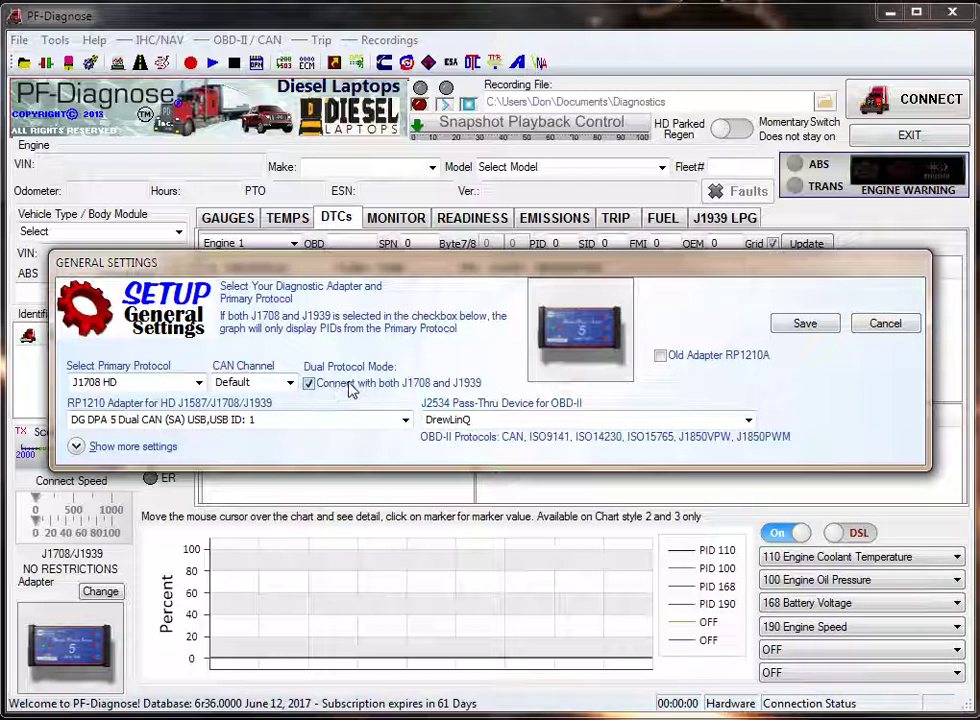
{"action": "left_click", "coordinate": [281, 420]}
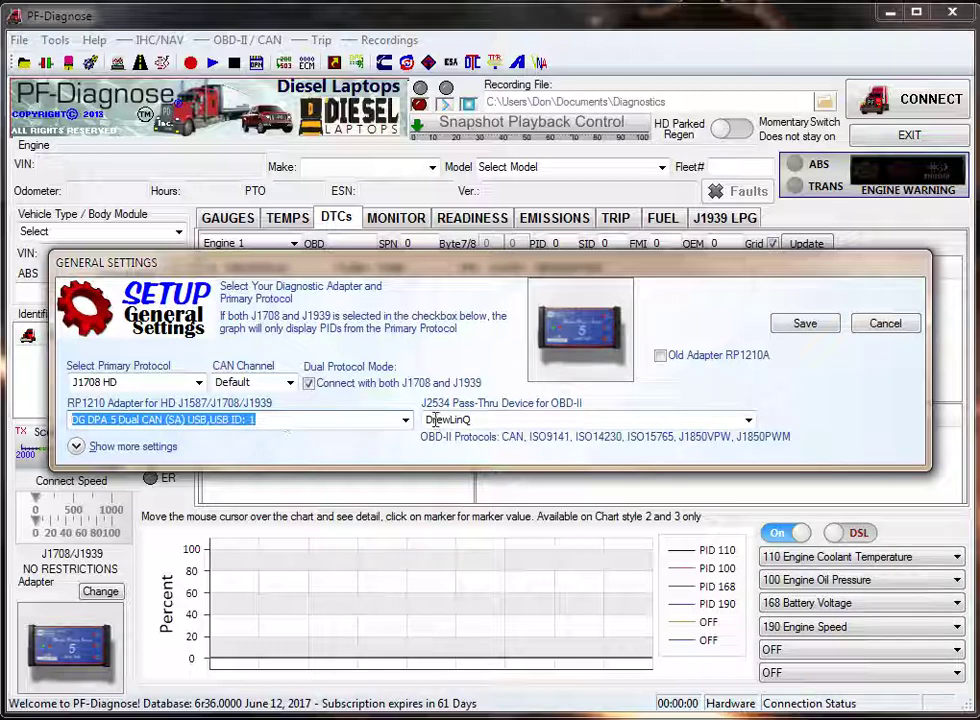
{"action": "left_click", "coordinate": [493, 420]}
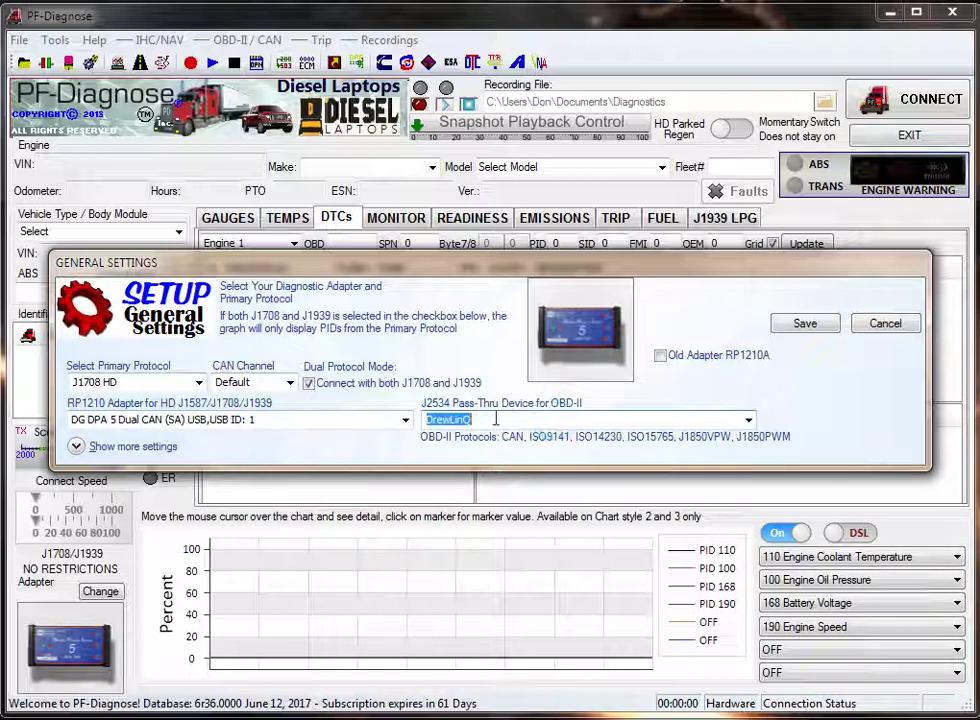
- Switch the primary protocol to OBD-II and choose DPA 5 as the J2534 pass-thru device
{"action": "left_click", "coordinate": [199, 382]}
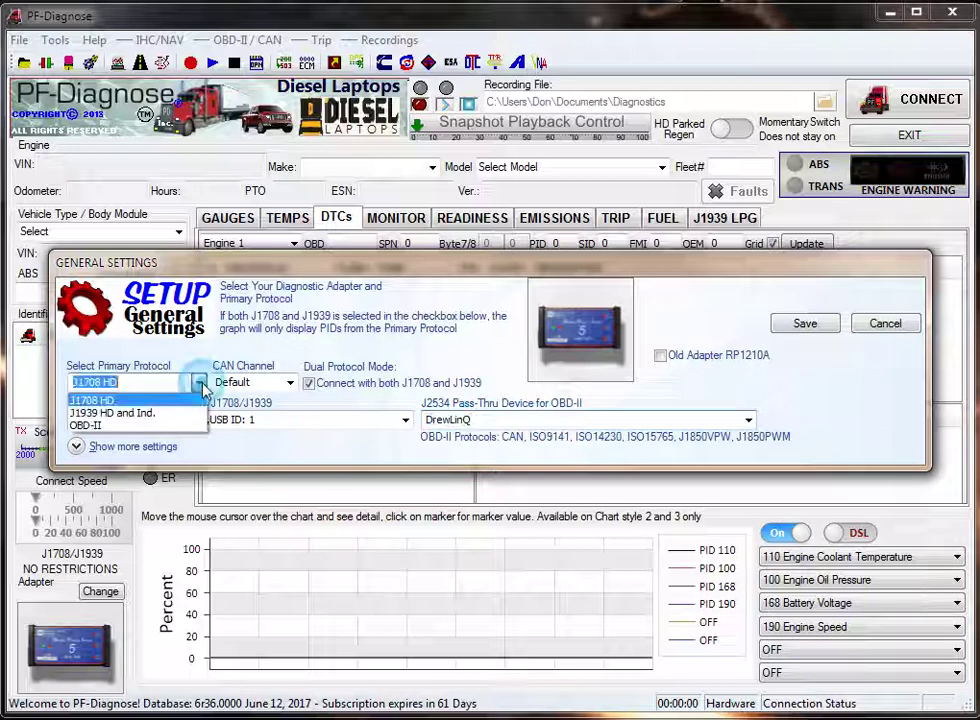
{"action": "left_click", "coordinate": [107, 432]}
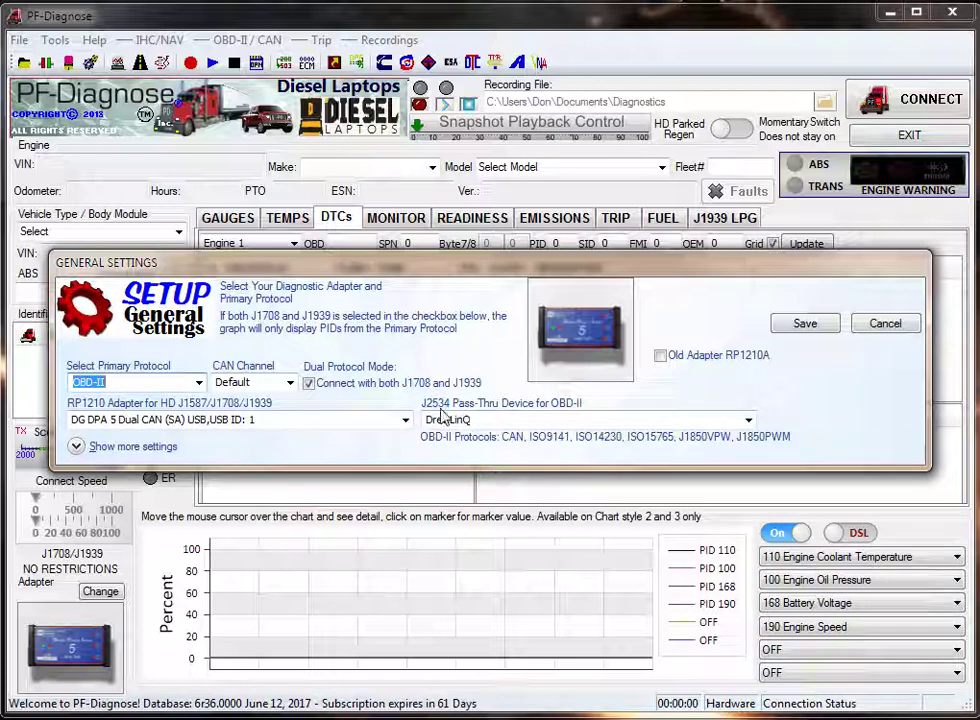
{"action": "left_click", "coordinate": [748, 421]}
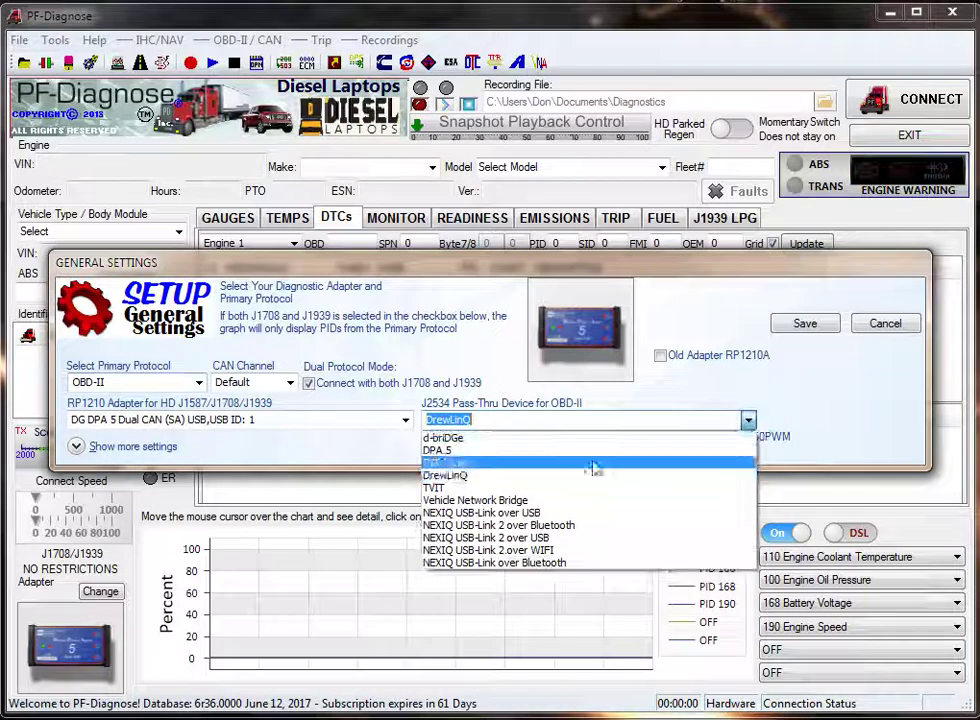
{"action": "left_click", "coordinate": [503, 453]}
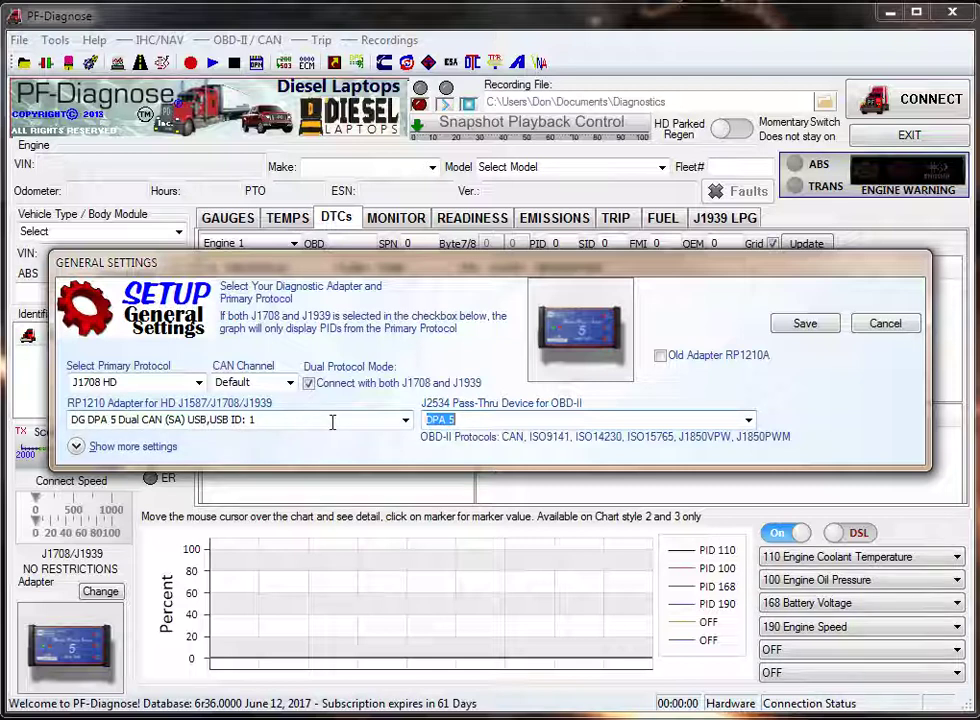
- Set the primary protocol back to J1708 HD, keep dual J1708 and J1939 mode enabled, and save the settings
{"action": "left_click", "coordinate": [199, 382]}
{"action": "left_click", "coordinate": [121, 401]}
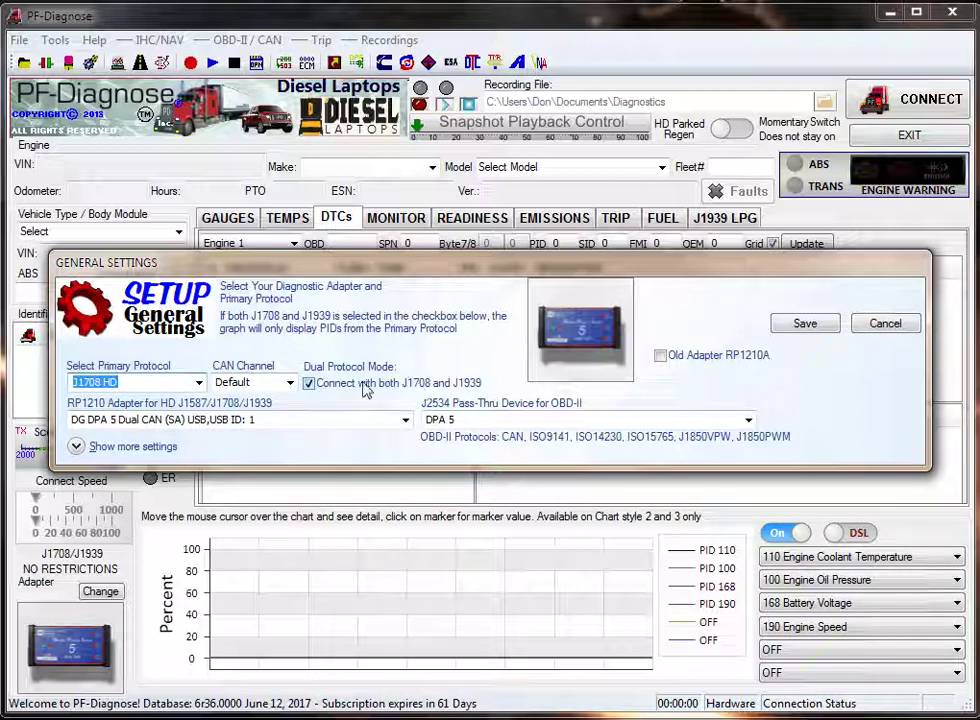
{"action": "left_click", "coordinate": [311, 384]}
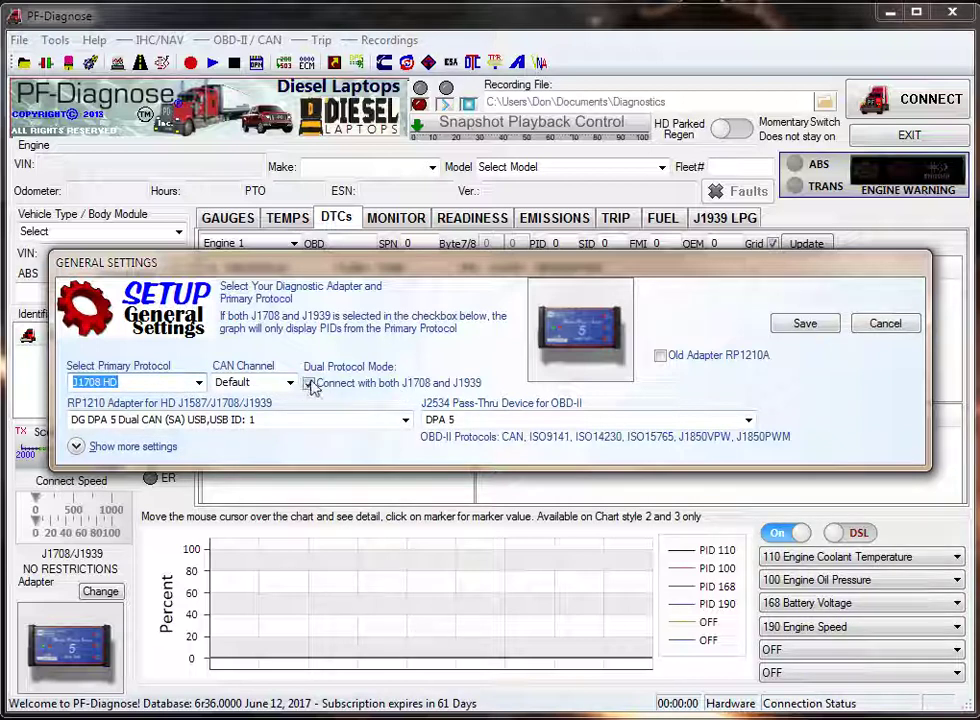
{"action": "left_click", "coordinate": [784, 330]}
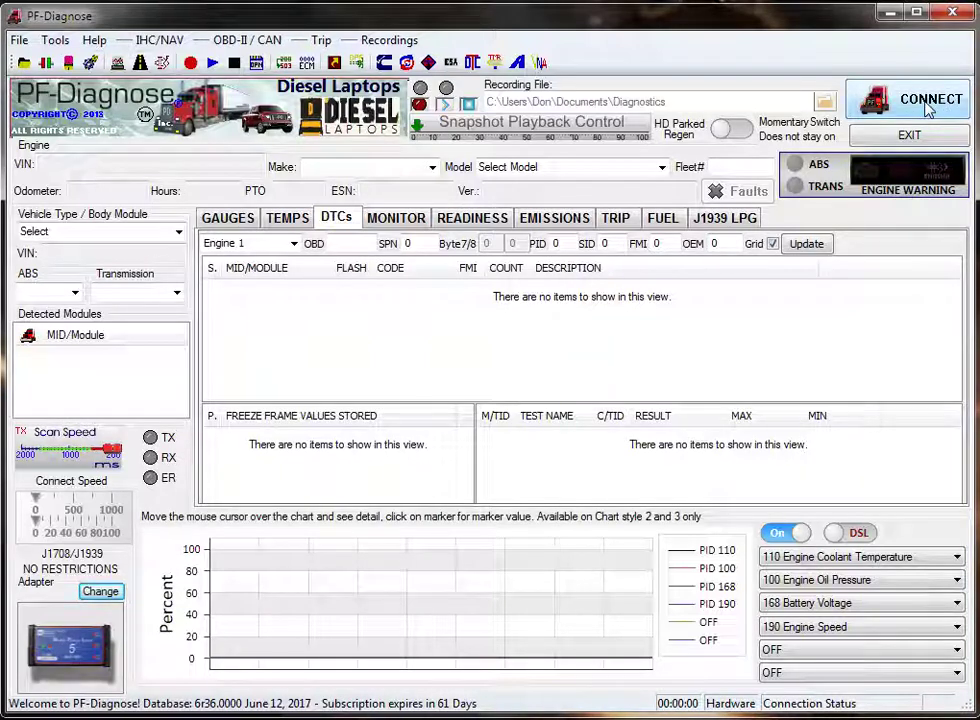
- Connect to the vehicle and set the engine model to ISB CM2150
{"action": "left_click", "coordinate": [929, 104]}
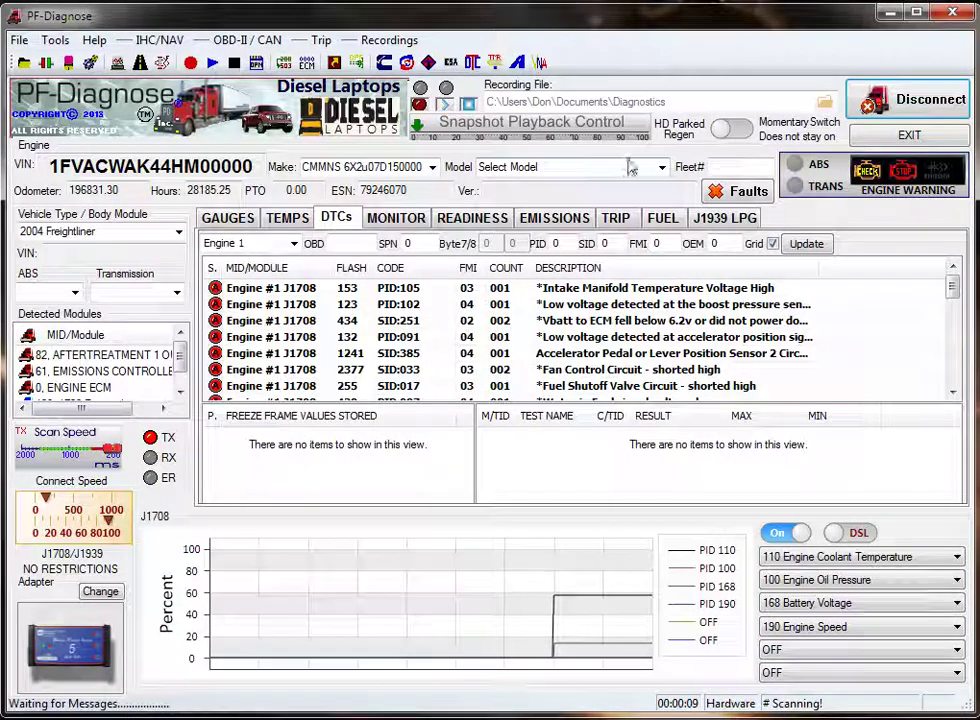
{"action": "left_click", "coordinate": [661, 168]}
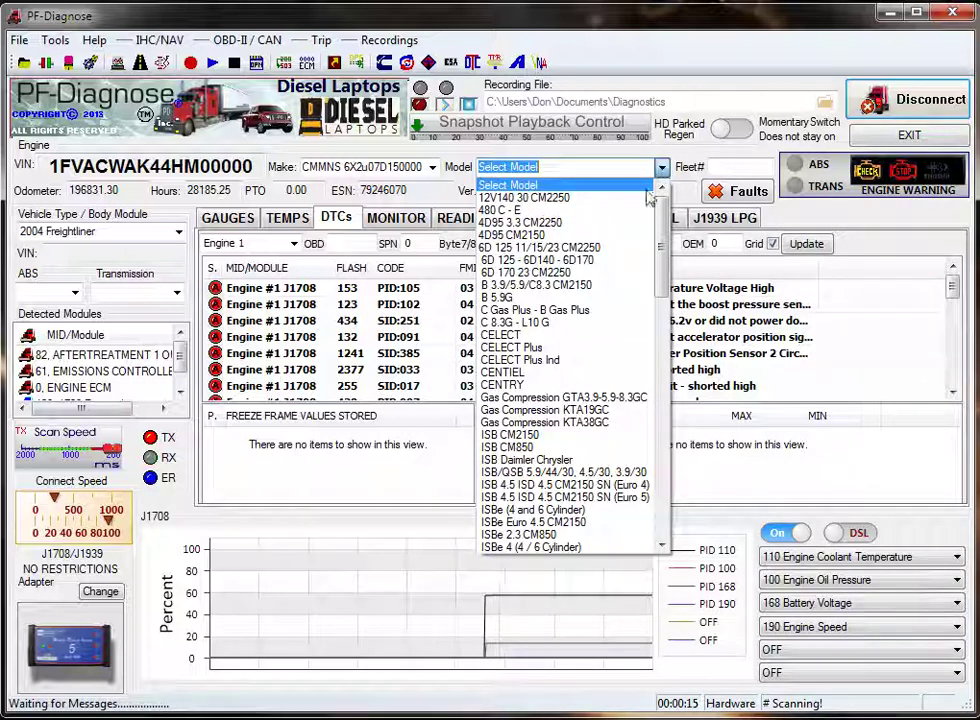
{"action": "left_click", "coordinate": [531, 437]}
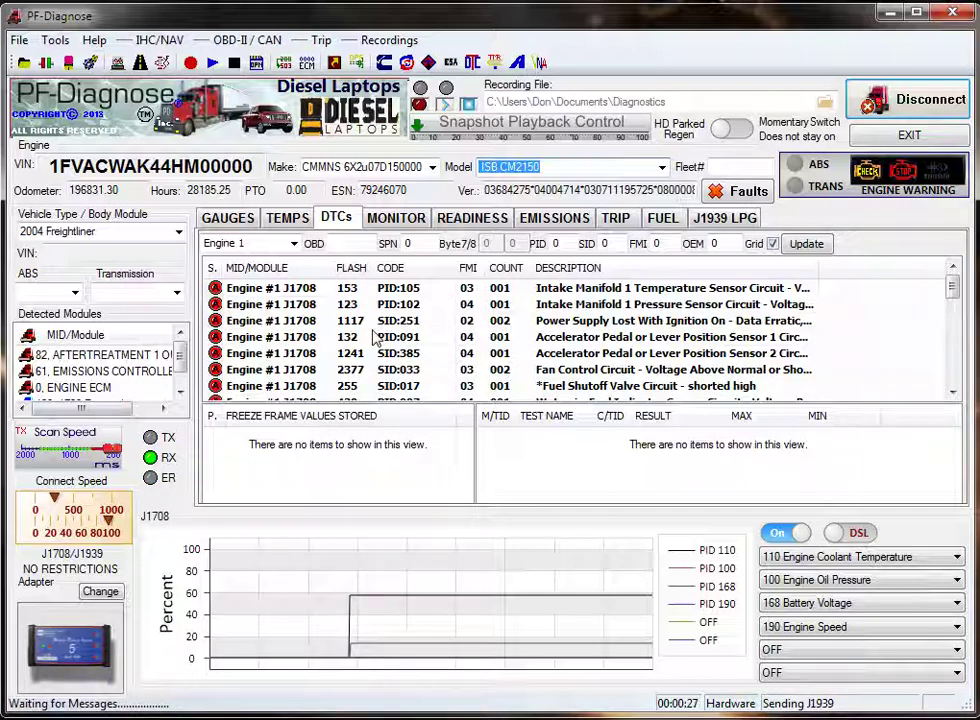
- View the freeze frame values stored for the intake manifold temperature sensor fault, flash code 153
{"action": "left_click", "coordinate": [584, 290]}
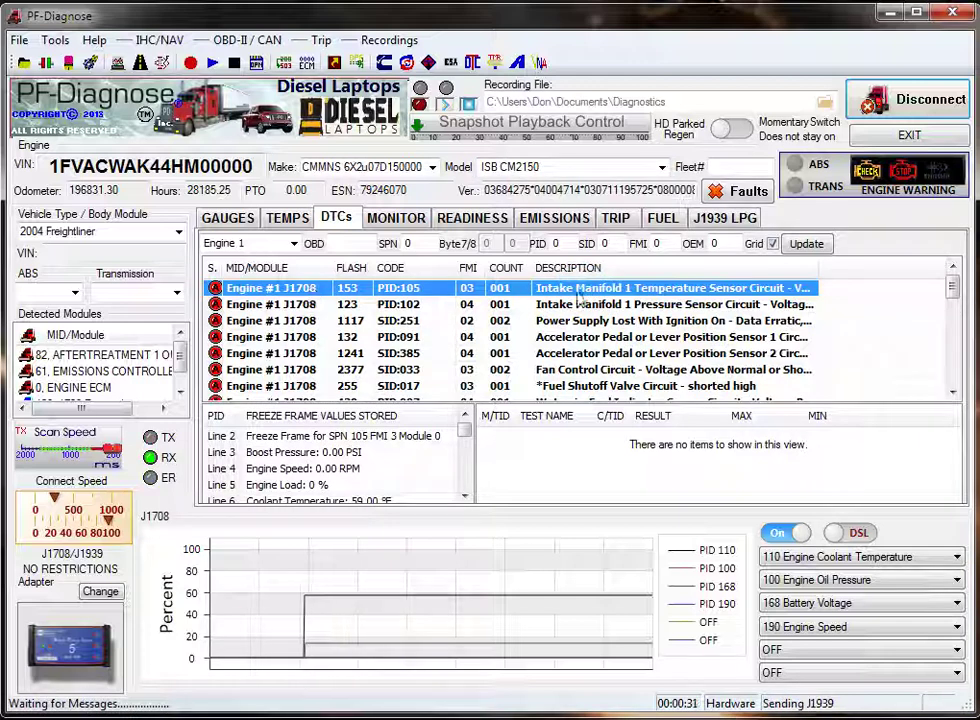
{"action": "left_click", "coordinate": [570, 290]}
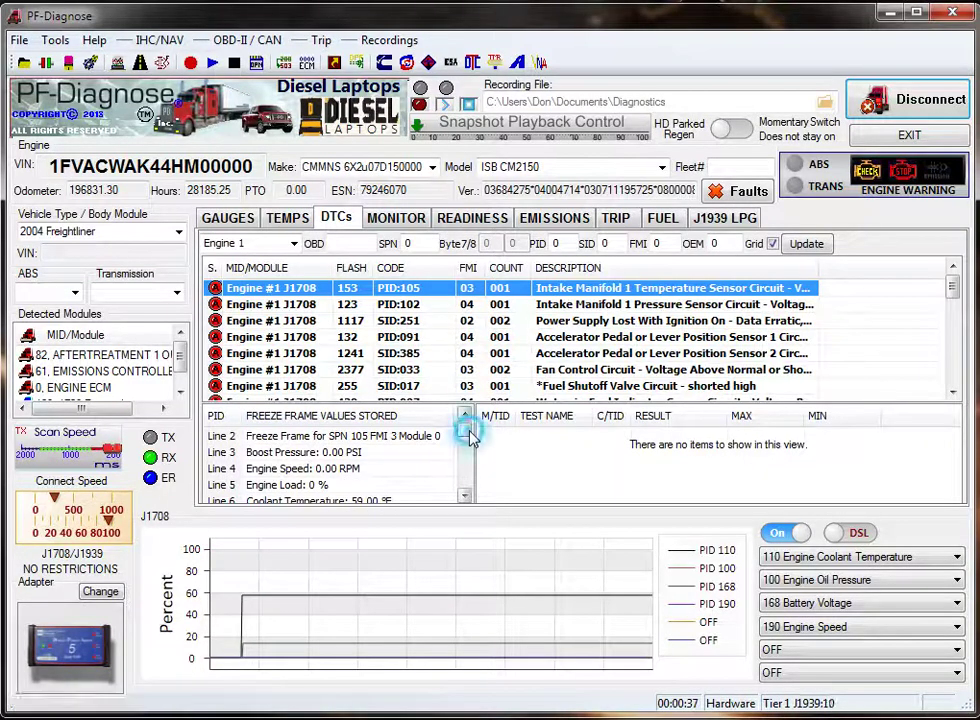
{"action": "mouse_move", "coordinate": [464, 430]}
{"action": "left_mouse_down"}
{"action": "mouse_move", "coordinate": [468, 485]}
{"action": "mouse_move", "coordinate": [468, 435]}
{"action": "mouse_move", "coordinate": [464, 462]}
{"action": "mouse_move", "coordinate": [465, 445]}
{"action": "left_mouse_up"}
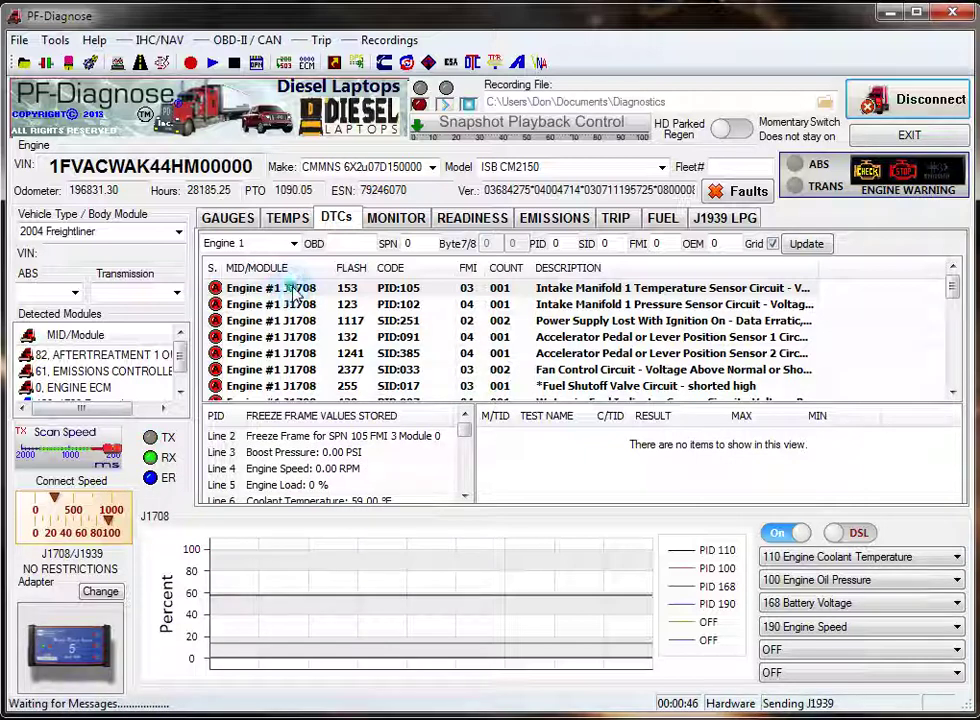
- Open the diagnostic help for fault code 153 and close it after reading the troubleshooting overview
{"action": "right_click", "coordinate": [324, 286]}
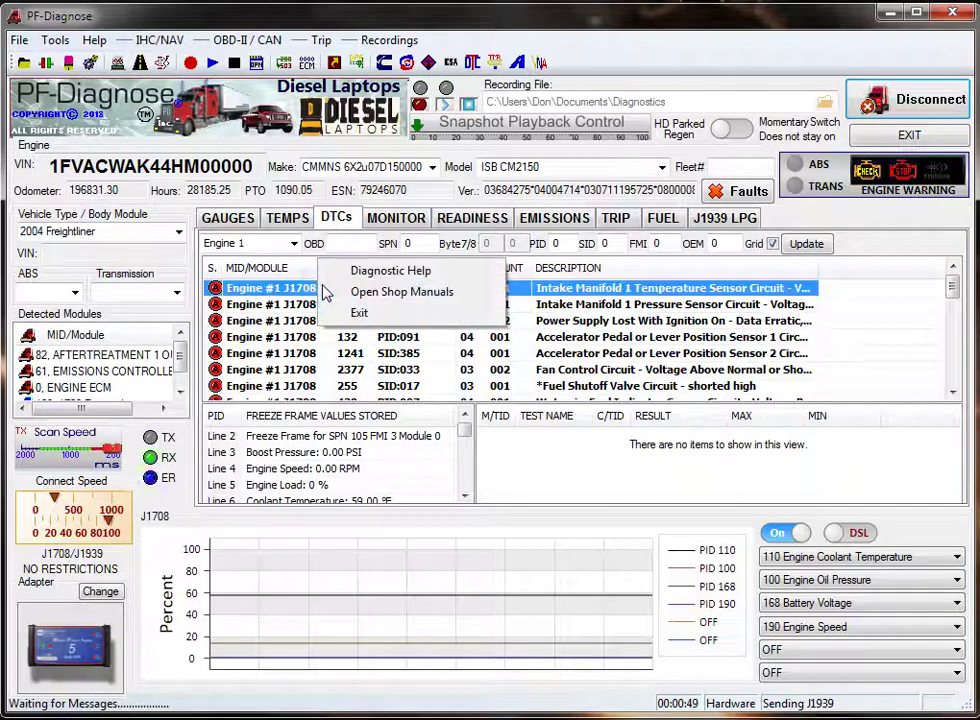
{"action": "left_click", "coordinate": [380, 271]}
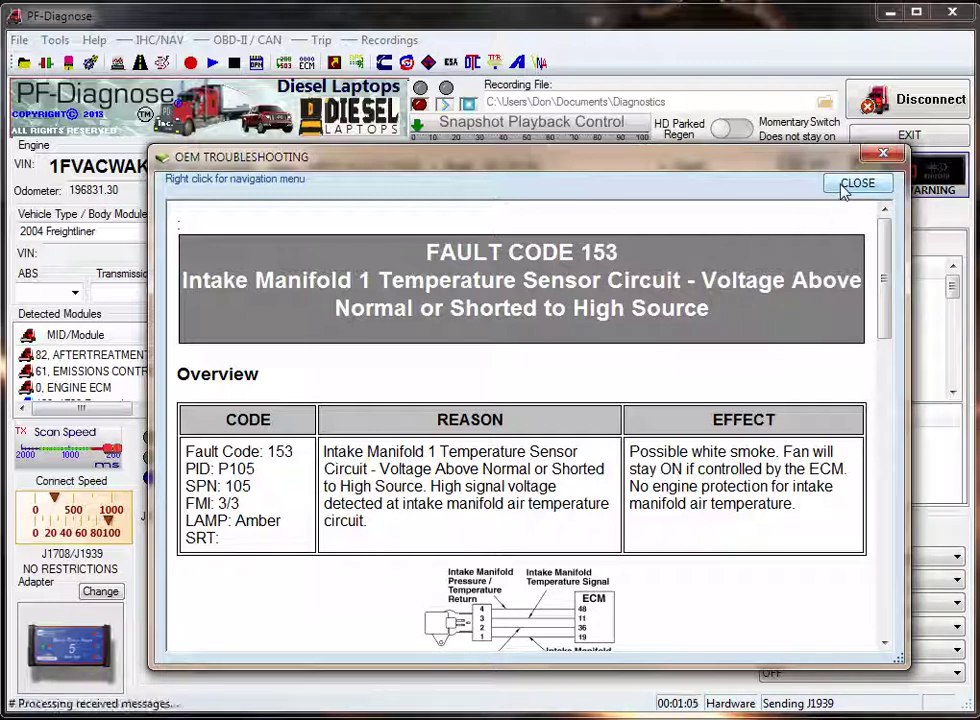
{"action": "left_click", "coordinate": [845, 188]}
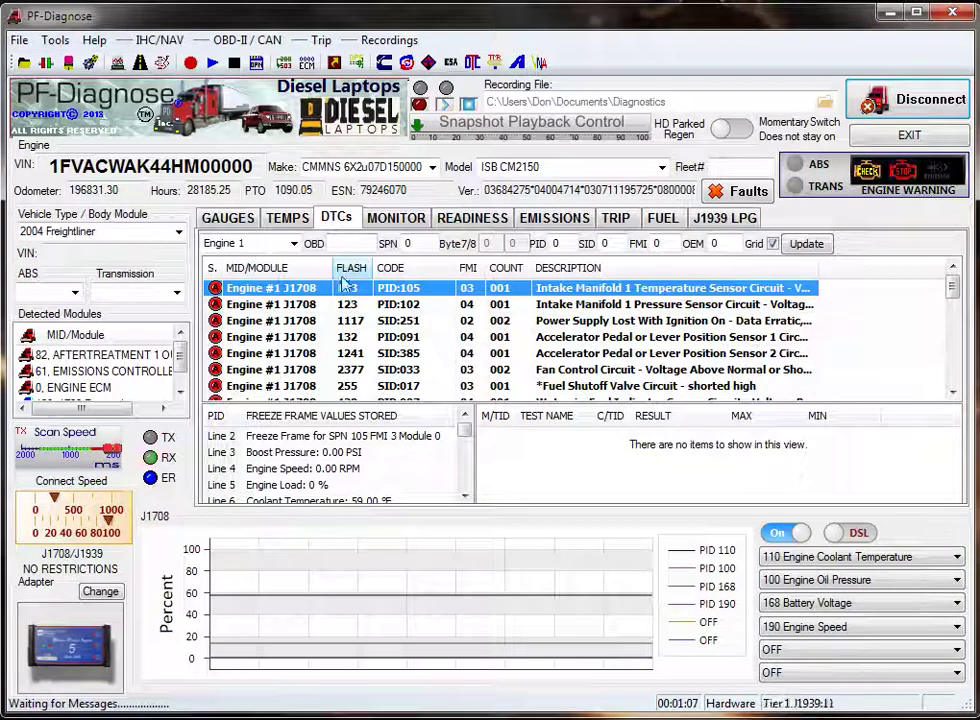
- Browse the faults with flash codes 123, 1117 and 132 in the trouble code list
{"action": "left_click", "coordinate": [276, 309]}
{"action": "left_click", "coordinate": [273, 322]}
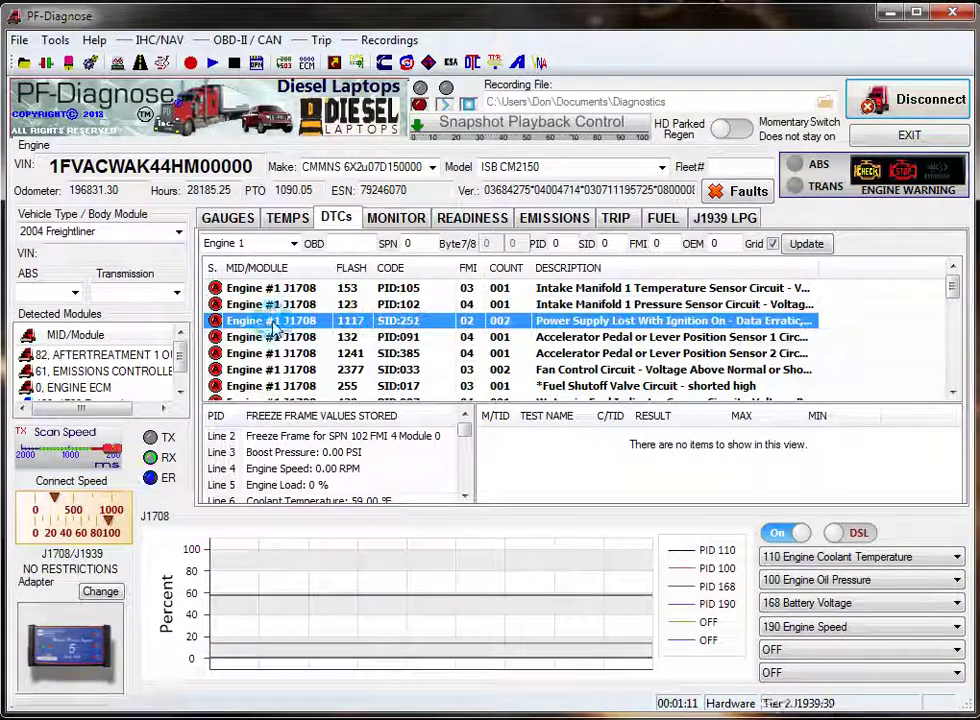
{"action": "left_click", "coordinate": [268, 340]}
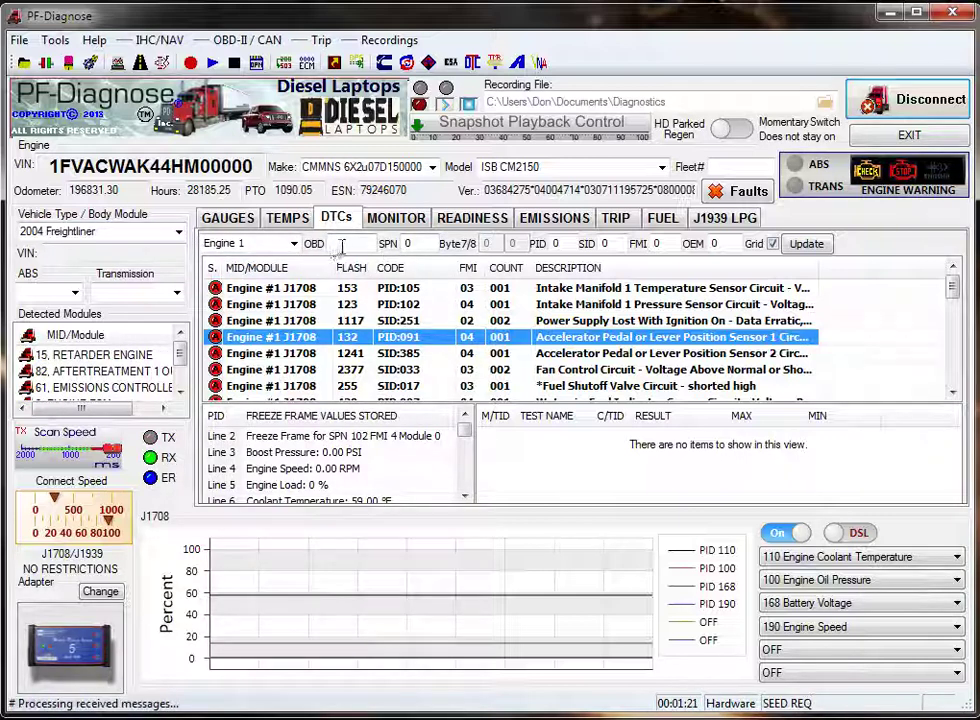
{"action": "mouse_move", "coordinate": [951, 284]}
{"action": "left_mouse_down"}
{"action": "mouse_move", "coordinate": [953, 341]}
{"action": "mouse_move", "coordinate": [945, 262]}
{"action": "left_mouse_up"}
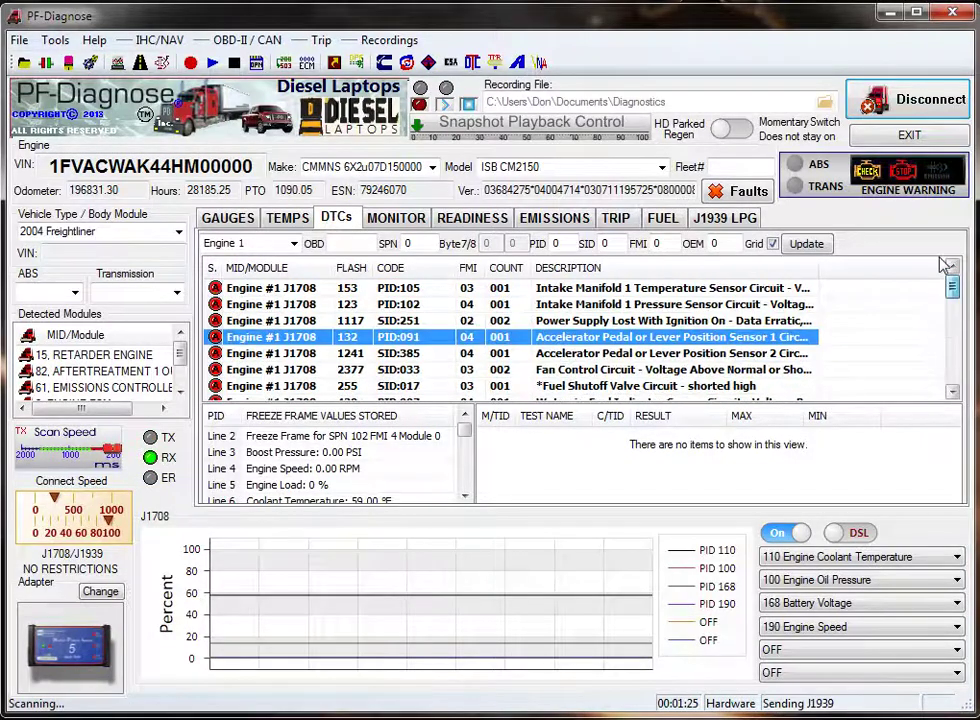
- Clear the detected vehicle type and set the vehicle type / body module to Freightliner
{"action": "left_click", "coordinate": [98, 231]}
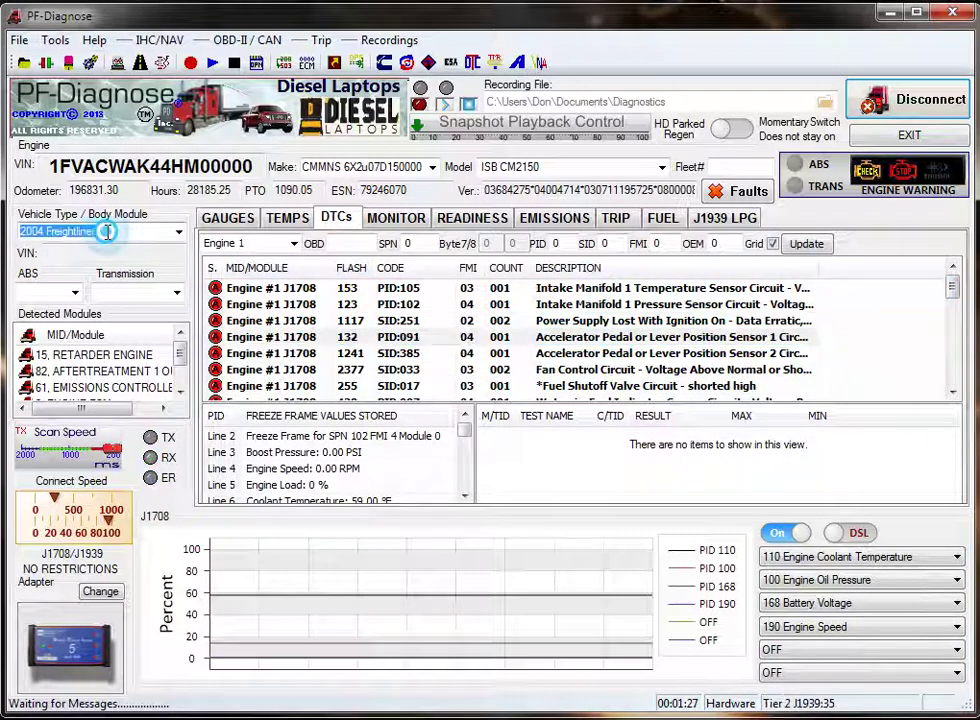
{"action": "left_click", "coordinate": [178, 233]}
{"action": "left_click", "coordinate": [105, 247]}
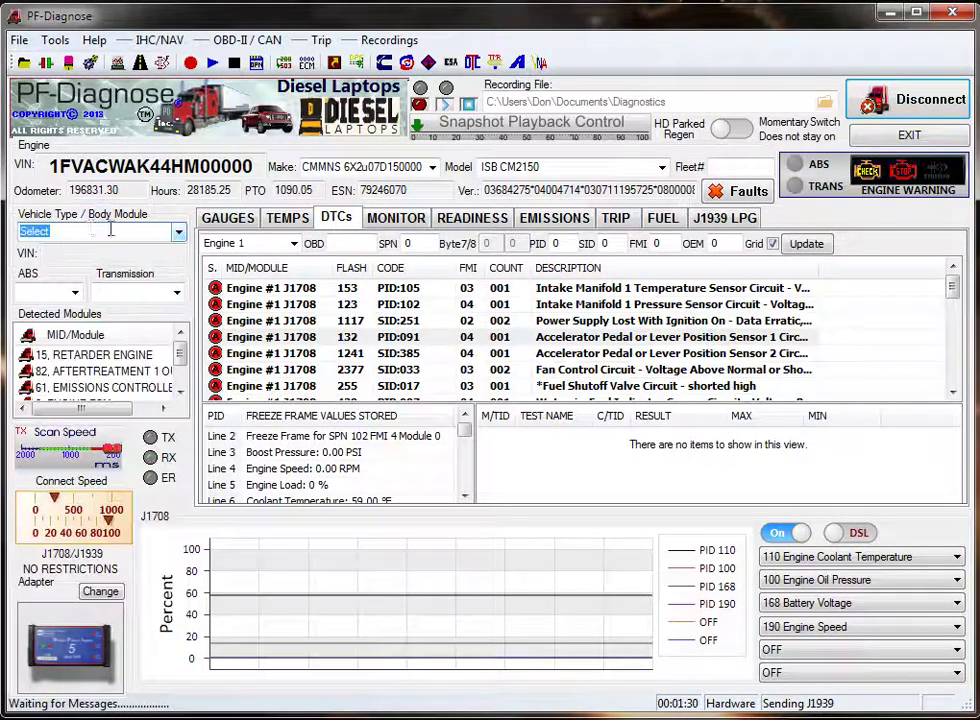
{"action": "left_click", "coordinate": [177, 236]}
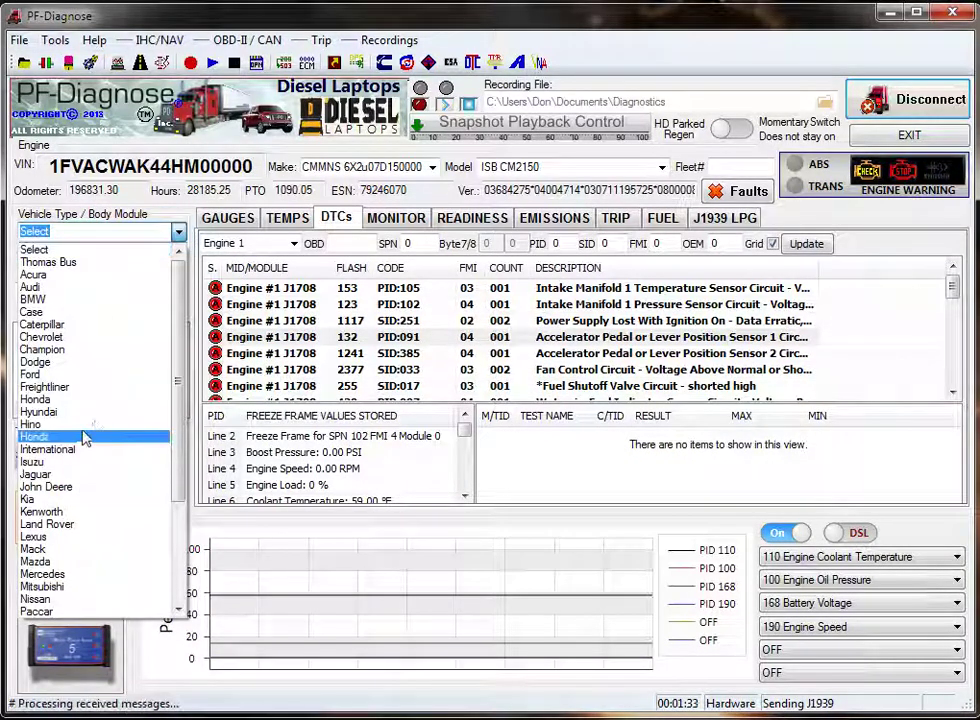
{"action": "left_click", "coordinate": [85, 387]}
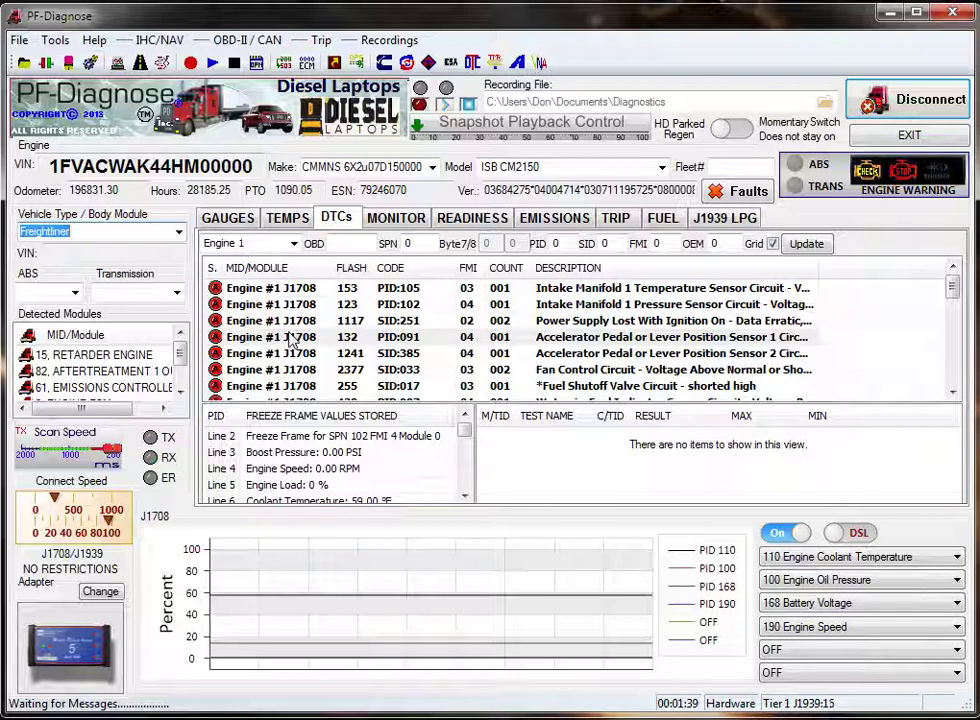
- Set the vehicle type / body module to International and update the trouble code list
{"action": "left_click", "coordinate": [174, 235]}
{"action": "left_click", "coordinate": [114, 313]}
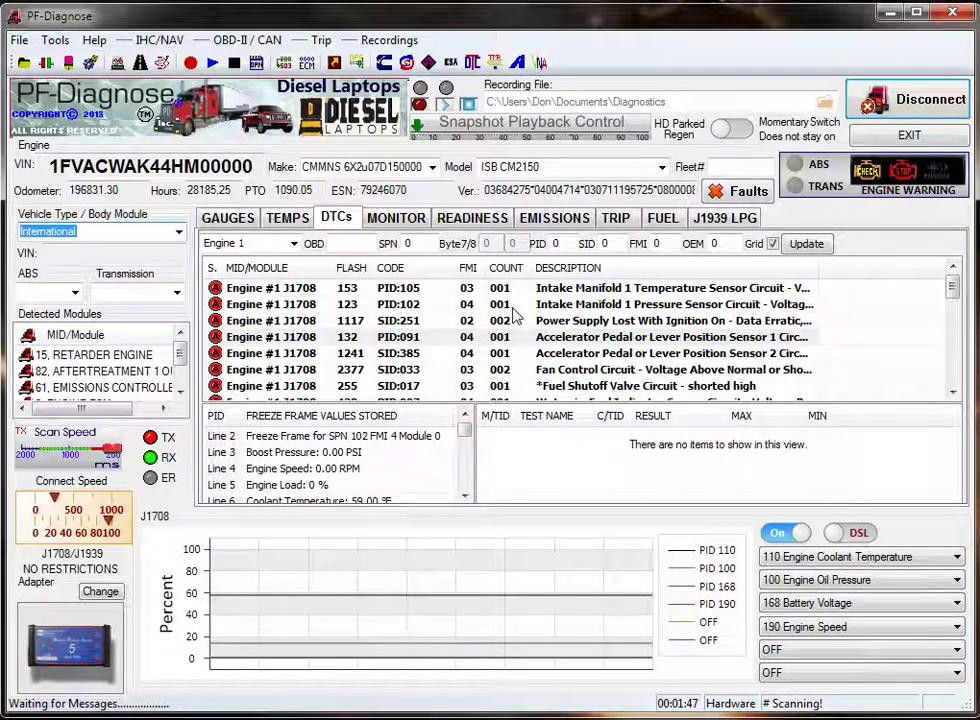
{"action": "left_click", "coordinate": [808, 247]}
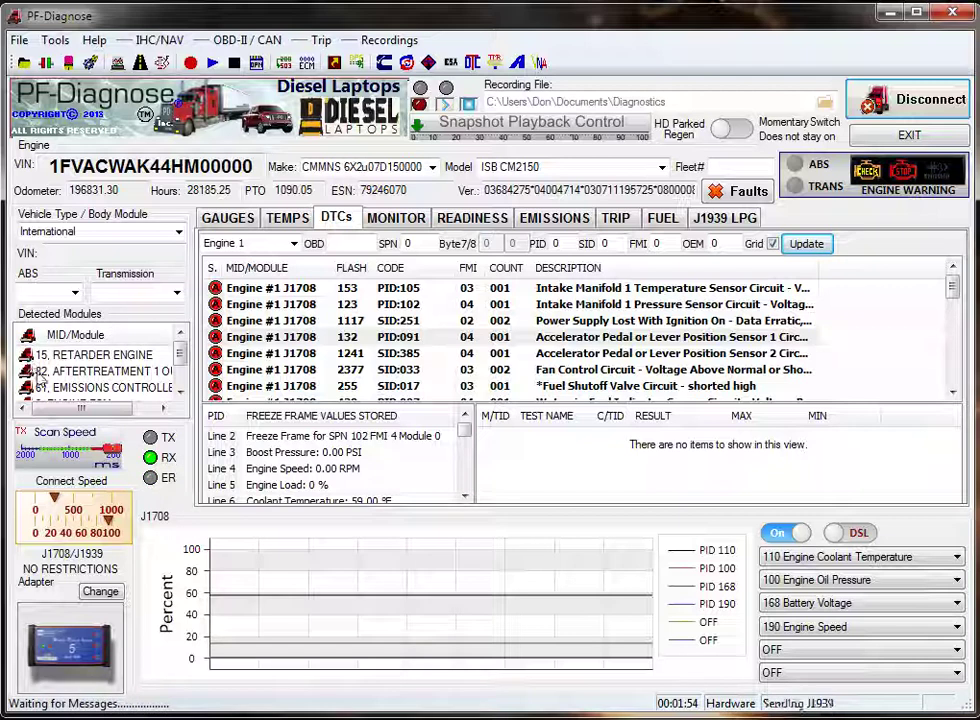
- Examine the remaining entries in the list of detected modules
{"action": "left_click", "coordinate": [181, 370]}
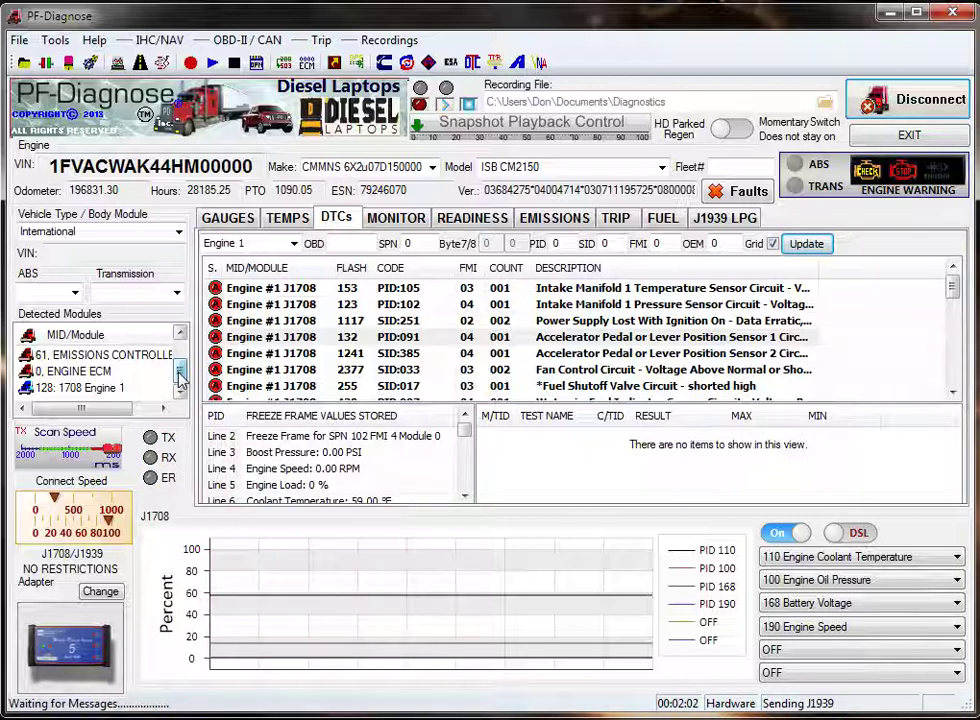
- Examine the list of detected modules, selecting the Retarder Engine, Emissions Controller and Engine ECM entries
{"action": "left_click_drag", "start_coordinate": [180, 376], "coordinate": [179, 355]}
{"action": "scroll", "coordinate": [94, 360], "scroll_direction": "up", "scroll_amount": 1}
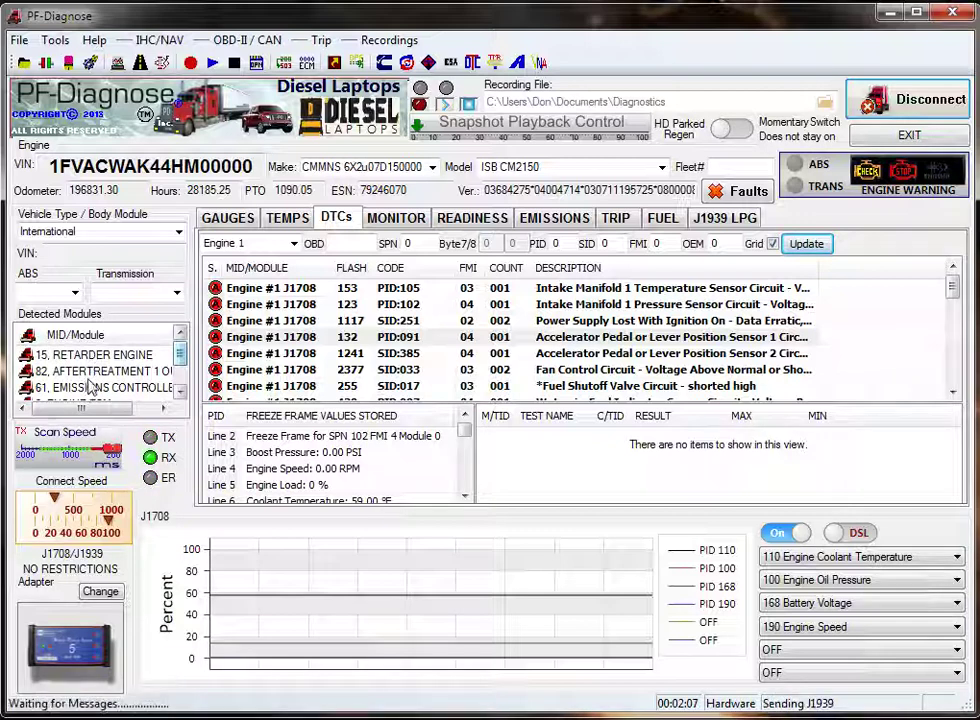
{"action": "scroll", "coordinate": [180, 380], "scroll_direction": "down", "scroll_amount": 2}
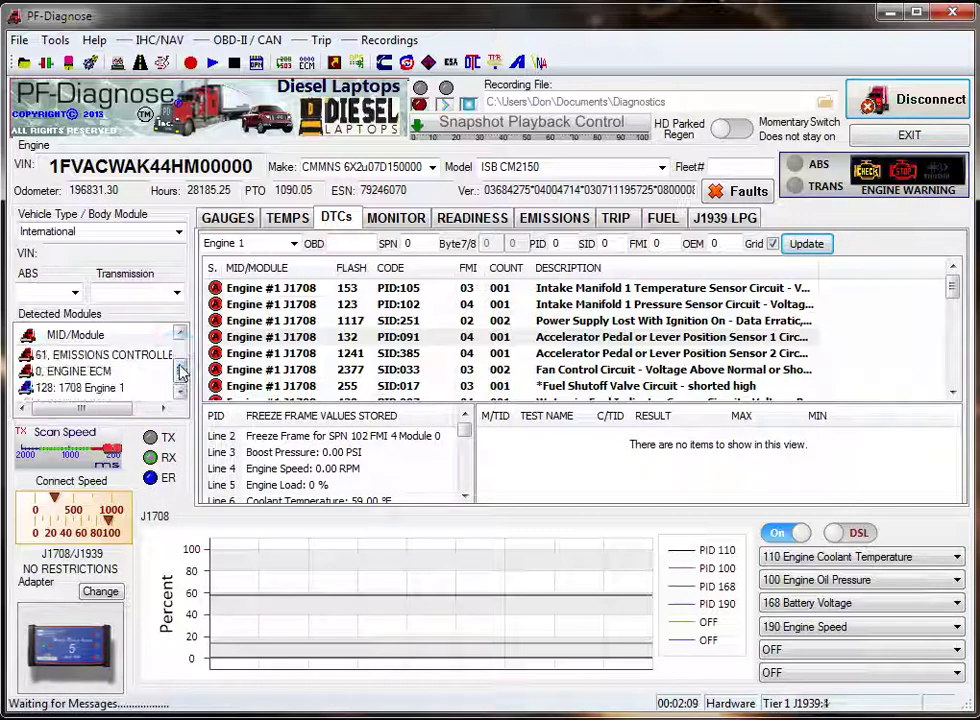
{"action": "scroll", "coordinate": [150, 365], "scroll_direction": "up", "scroll_amount": 2}
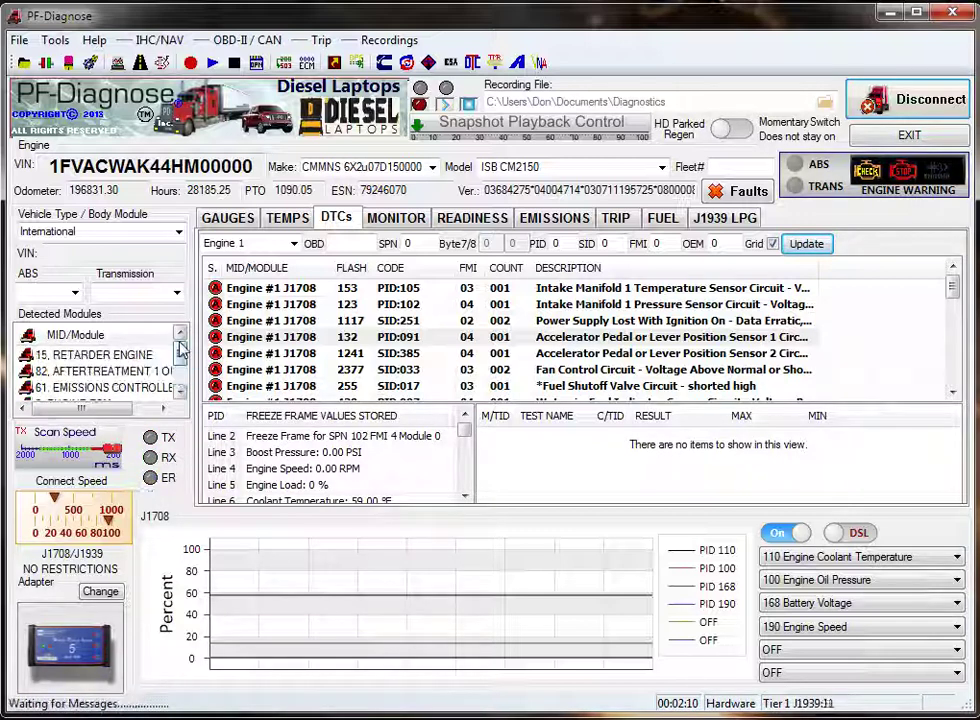
{"action": "left_click", "coordinate": [100, 356]}
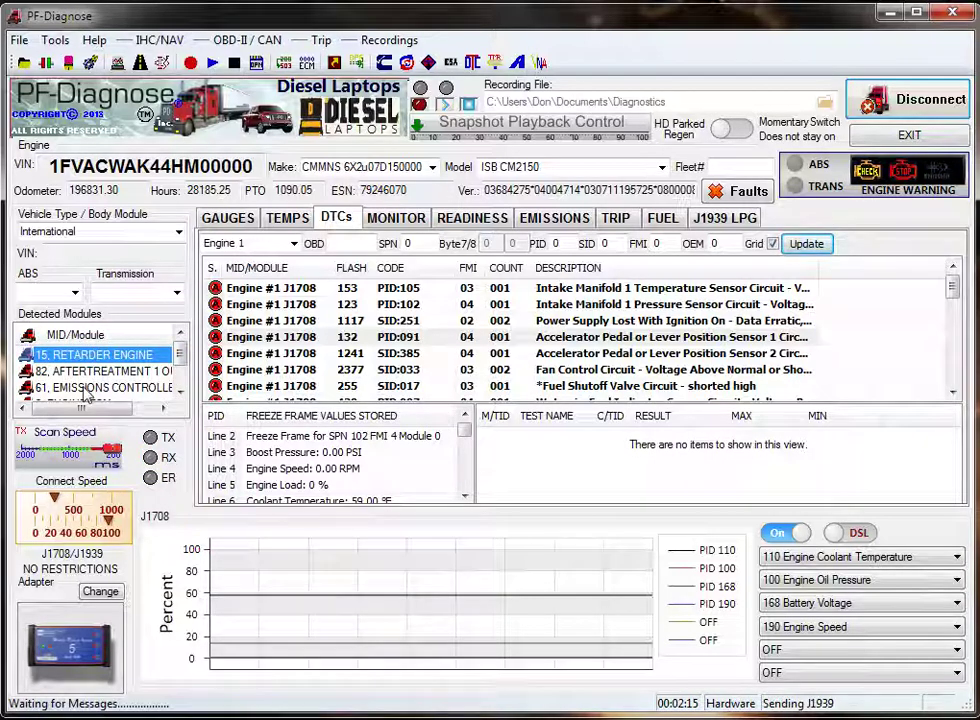
{"action": "left_click", "coordinate": [120, 387]}
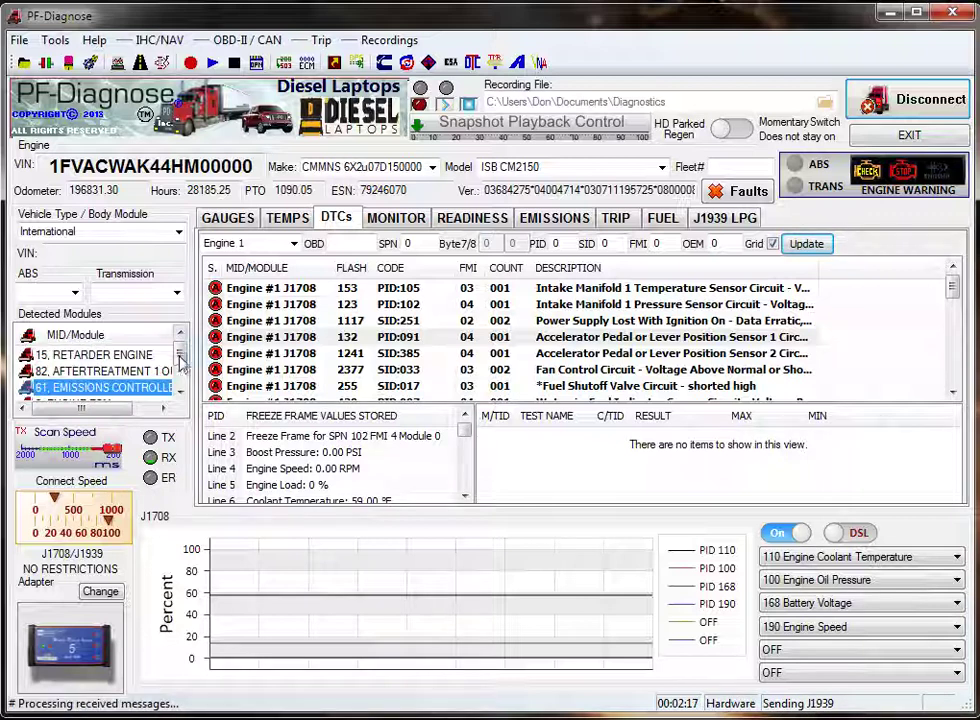
{"action": "scroll", "coordinate": [127, 381], "scroll_direction": "down", "scroll_amount": 1}
{"action": "left_click", "coordinate": [84, 389]}
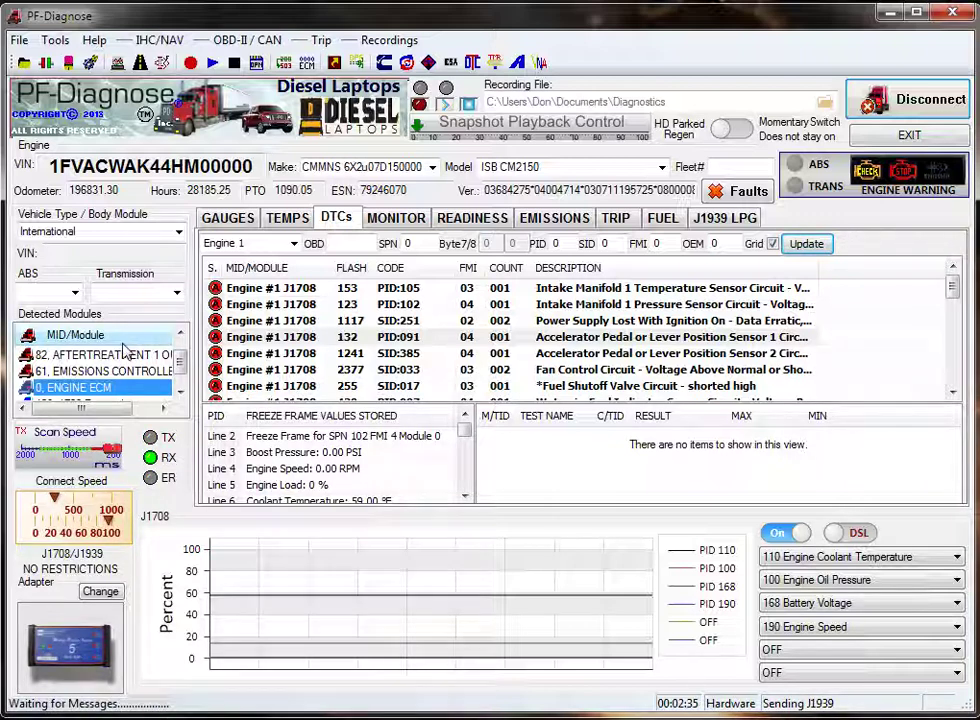
- Set the ABS type to WABCO and the transmission type to EATON
{"action": "left_click", "coordinate": [74, 292]}
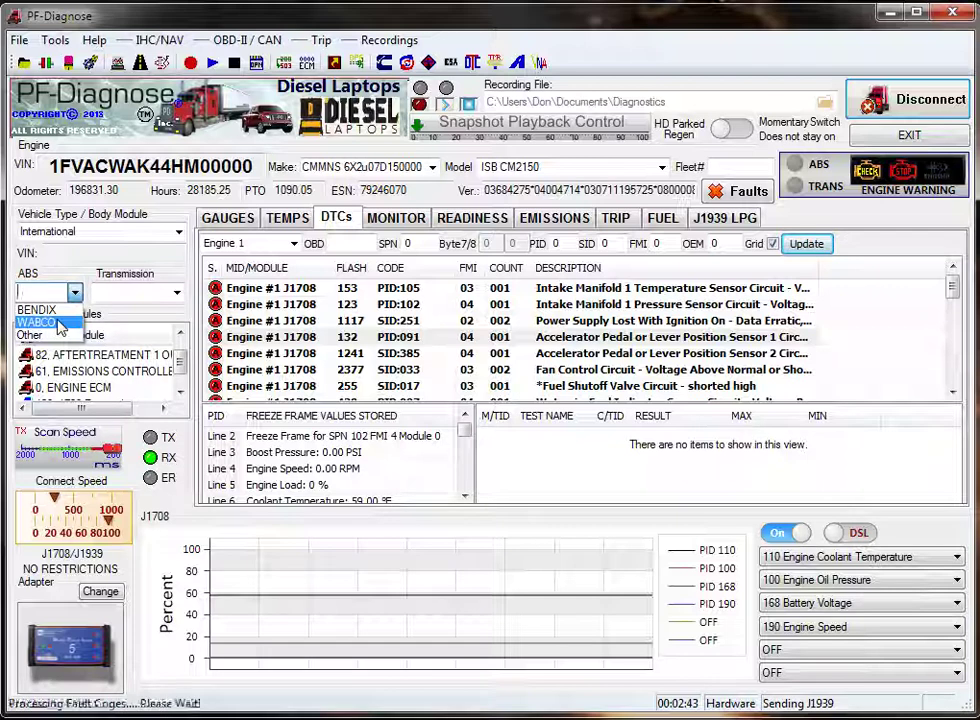
{"action": "left_click", "coordinate": [40, 322]}
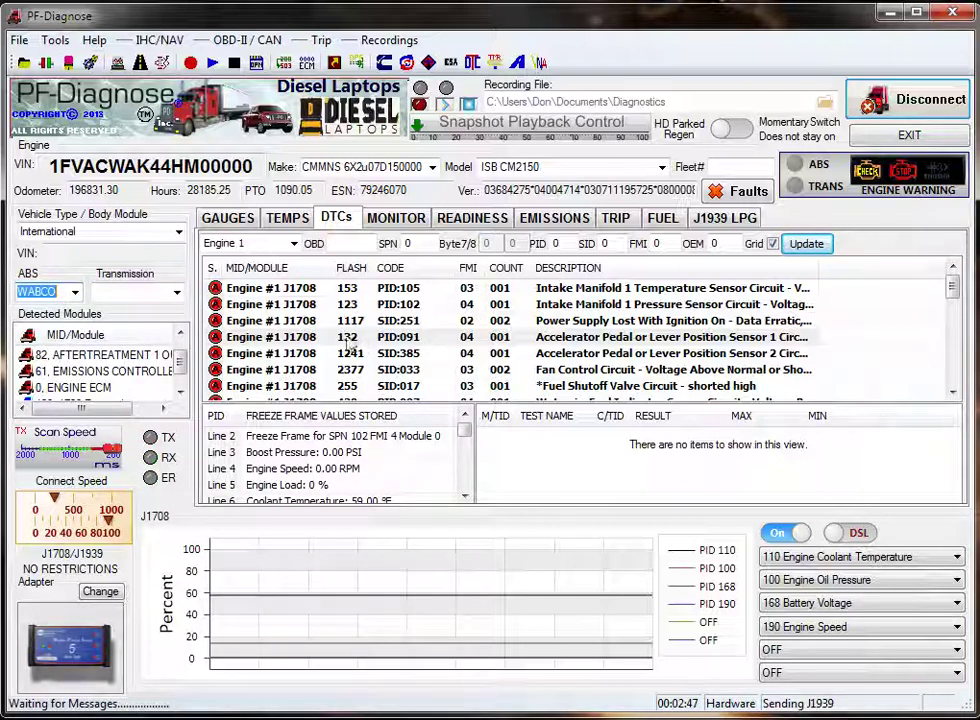
{"action": "left_click", "coordinate": [150, 292]}
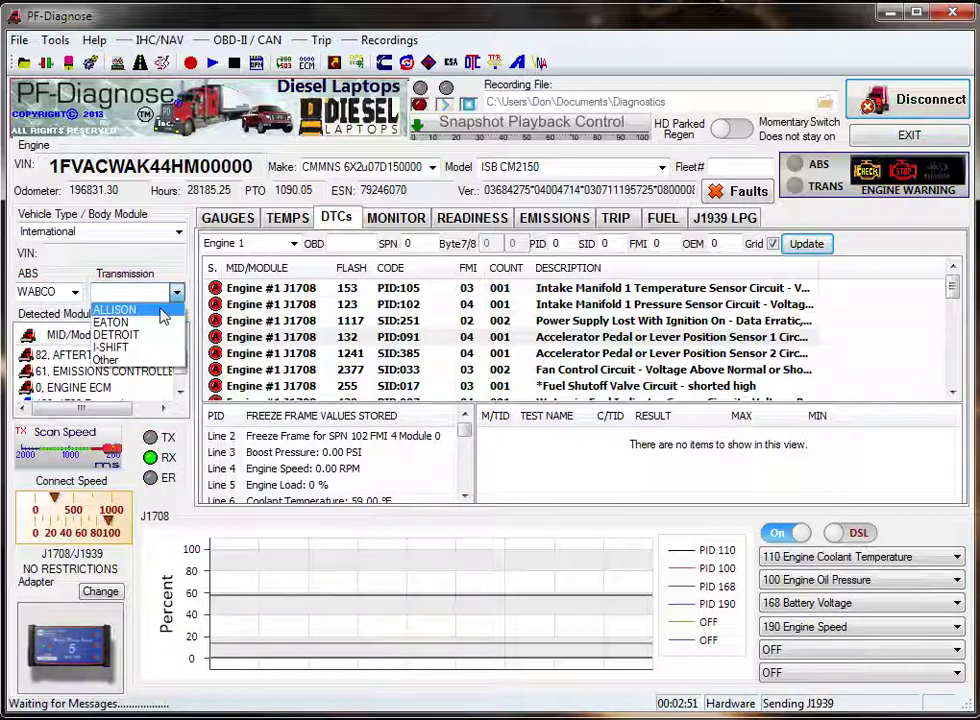
{"action": "left_click", "coordinate": [112, 322]}
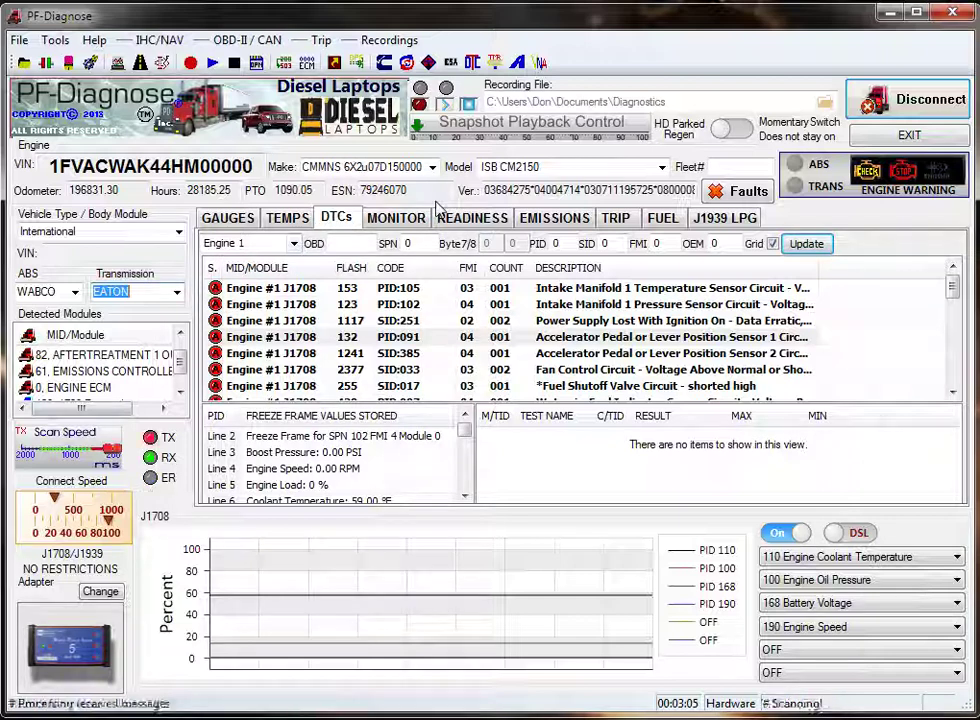
- View the available OBD-II / CAN tests, including DPF Forced Regeneration
{"action": "left_click", "coordinate": [737, 132]}
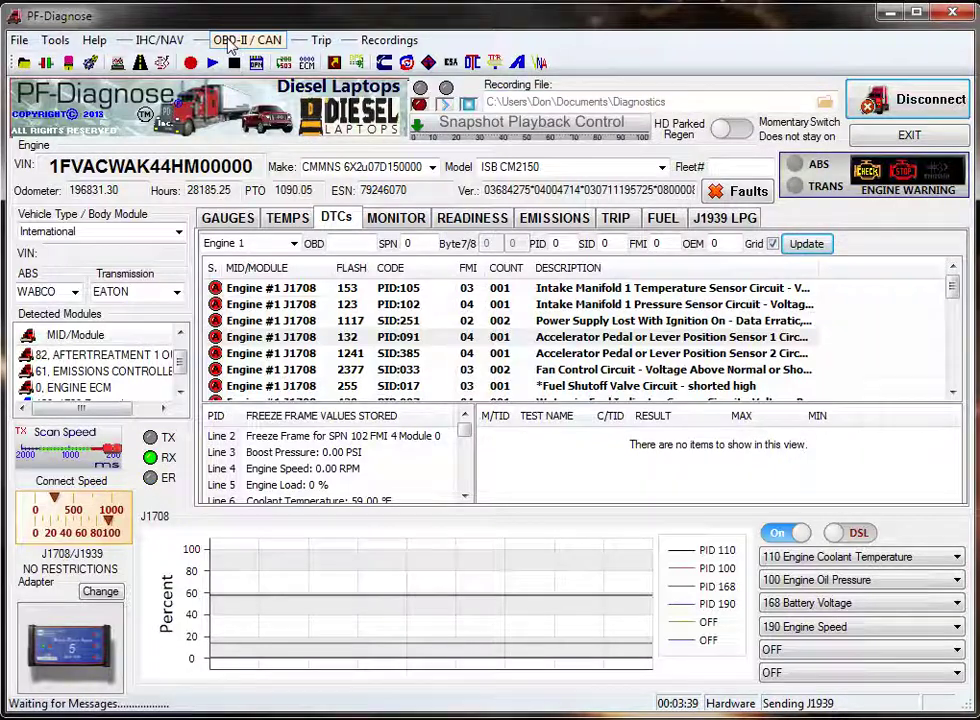
{"action": "left_click", "coordinate": [228, 40]}
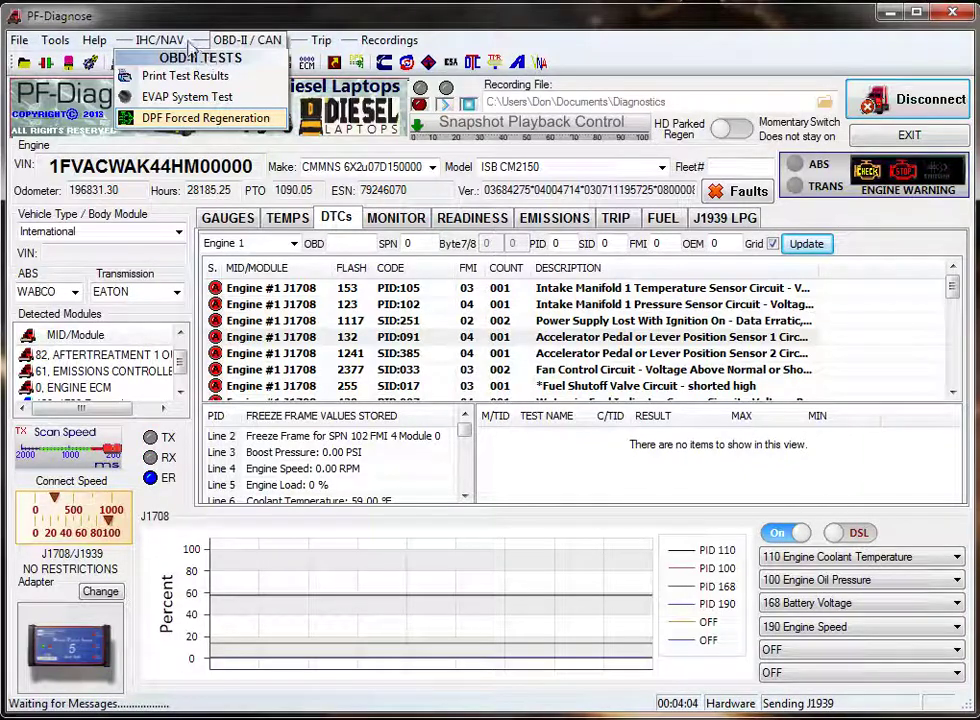
{"action": "left_click", "coordinate": [19, 40]}
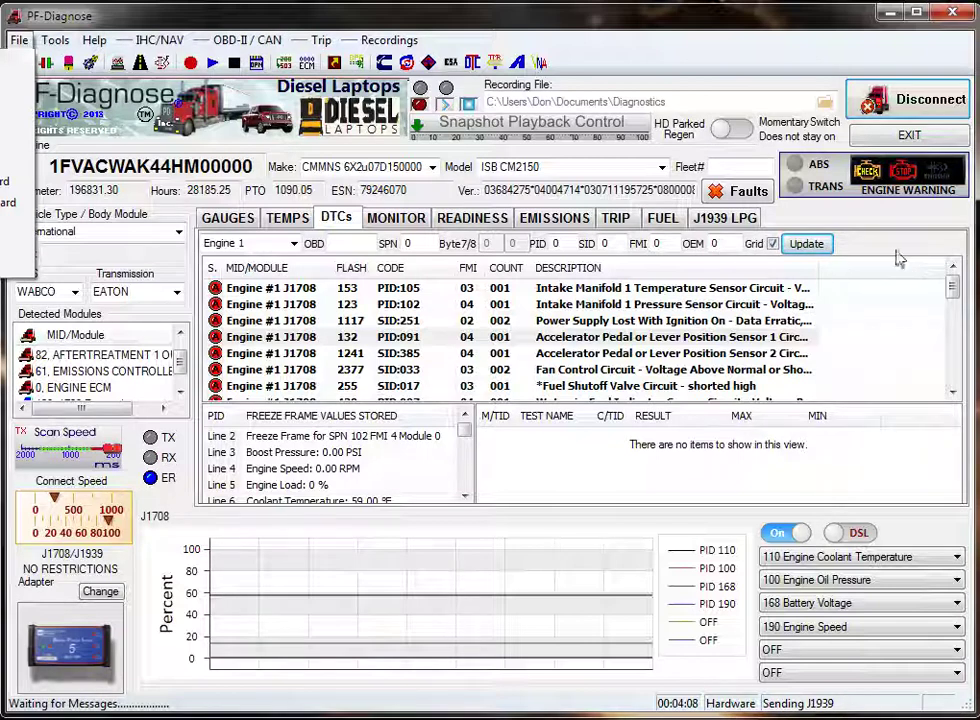
- View the live gauges and temperatures, toggling the Fahrenheit display off and on, and return to the trouble codes
{"action": "left_click", "coordinate": [228, 217]}
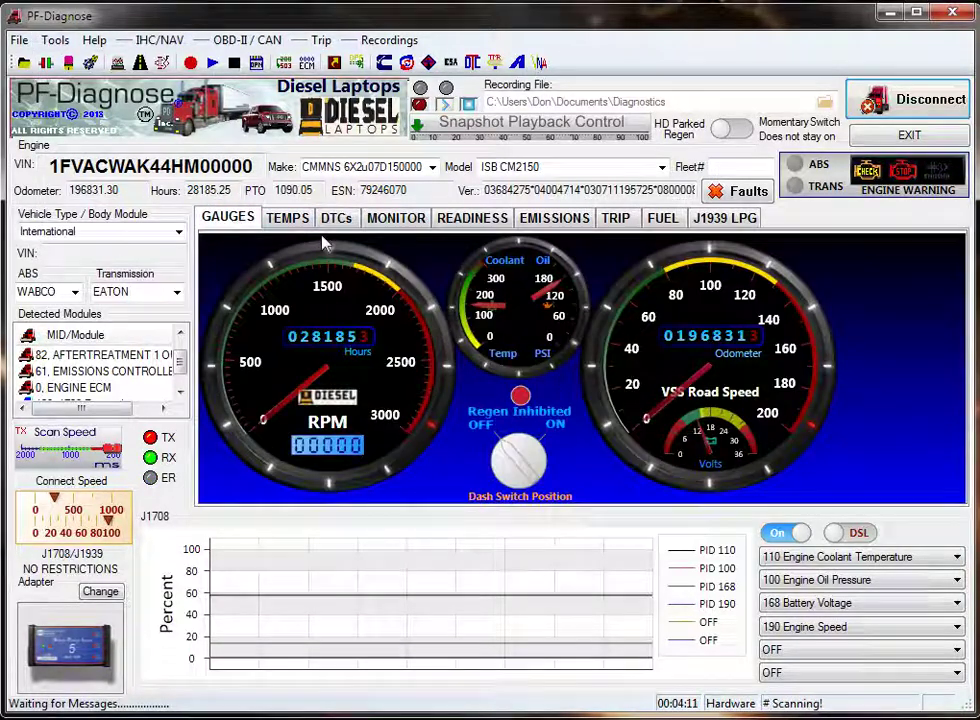
{"action": "left_click", "coordinate": [292, 217]}
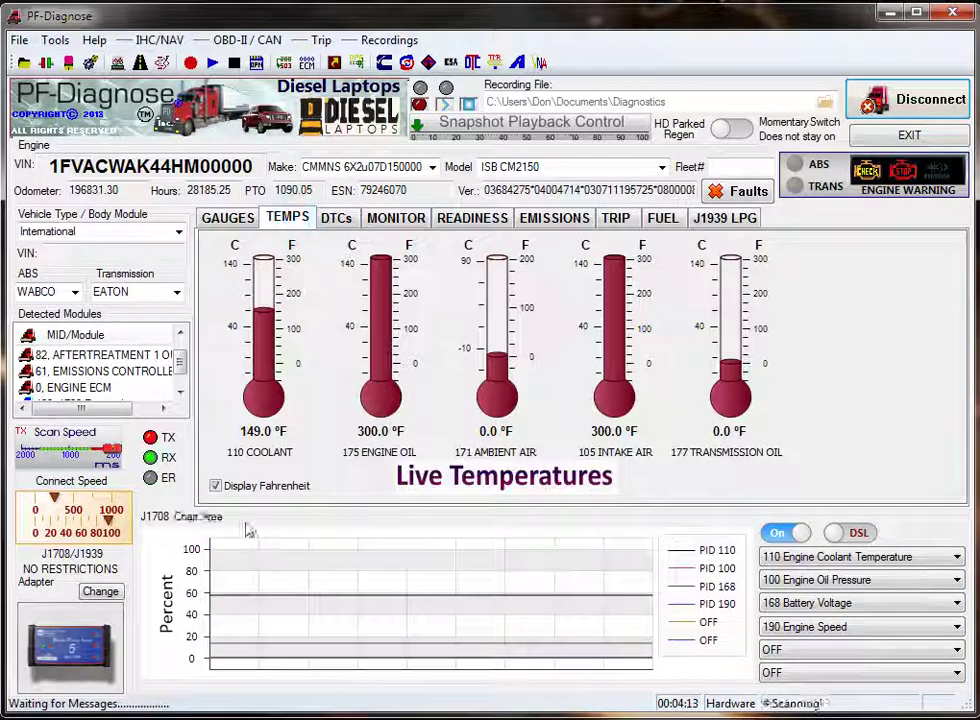
{"action": "left_click", "coordinate": [215, 486]}
{"action": "left_click", "coordinate": [215, 486]}
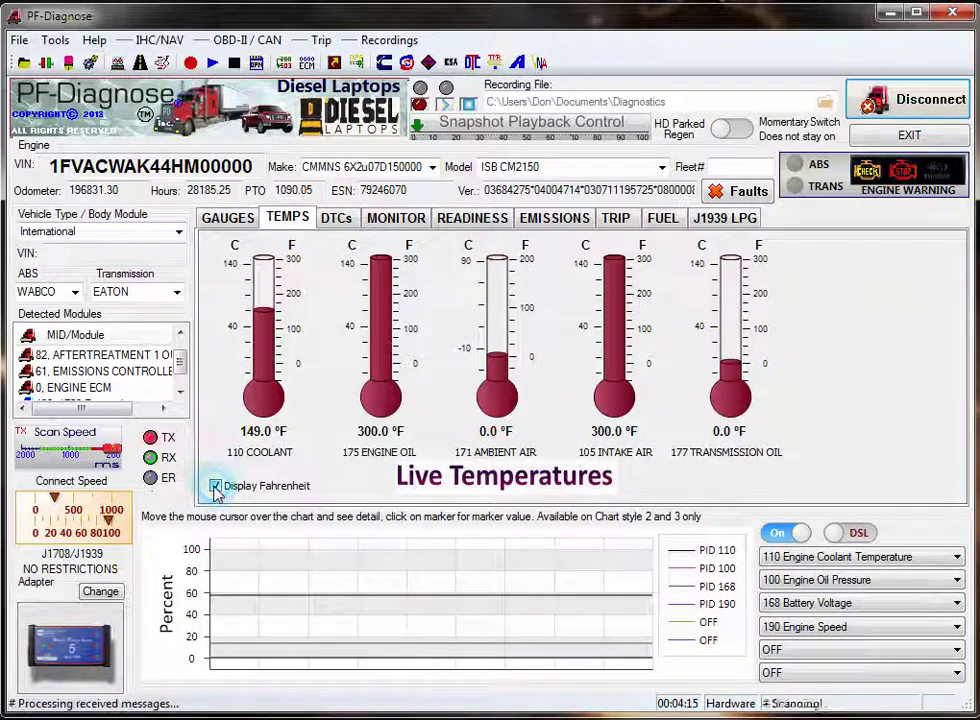
{"action": "left_click", "coordinate": [340, 220]}
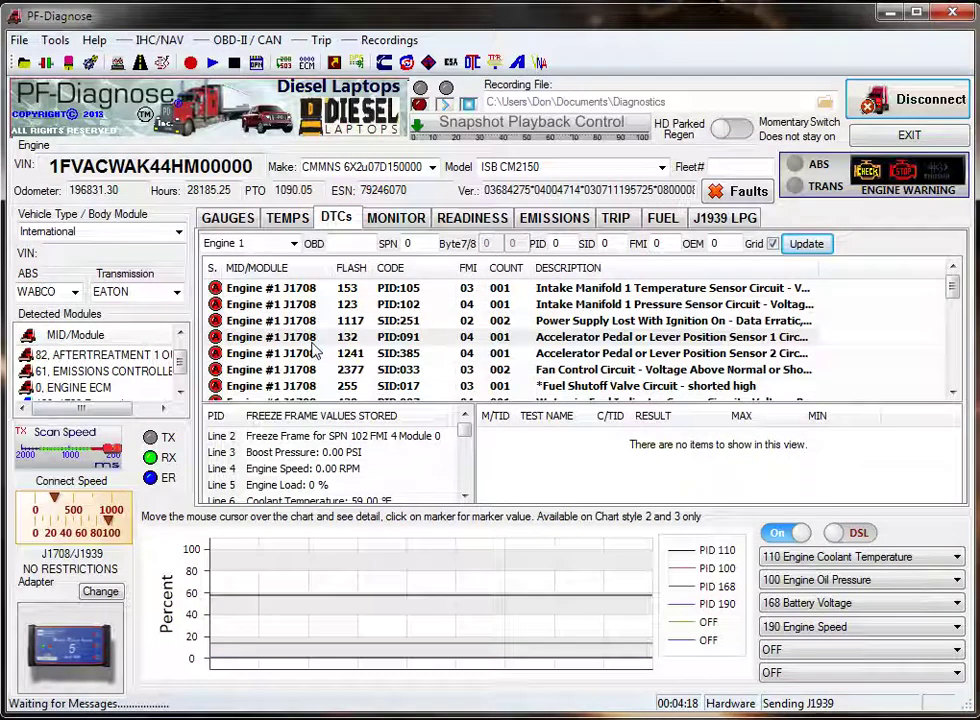
- Request Cruise Control High-Set Limit Speed (87) and Cruise Control Low-Set Limit Speed (88) in the monitor list
{"action": "left_click", "coordinate": [405, 228]}
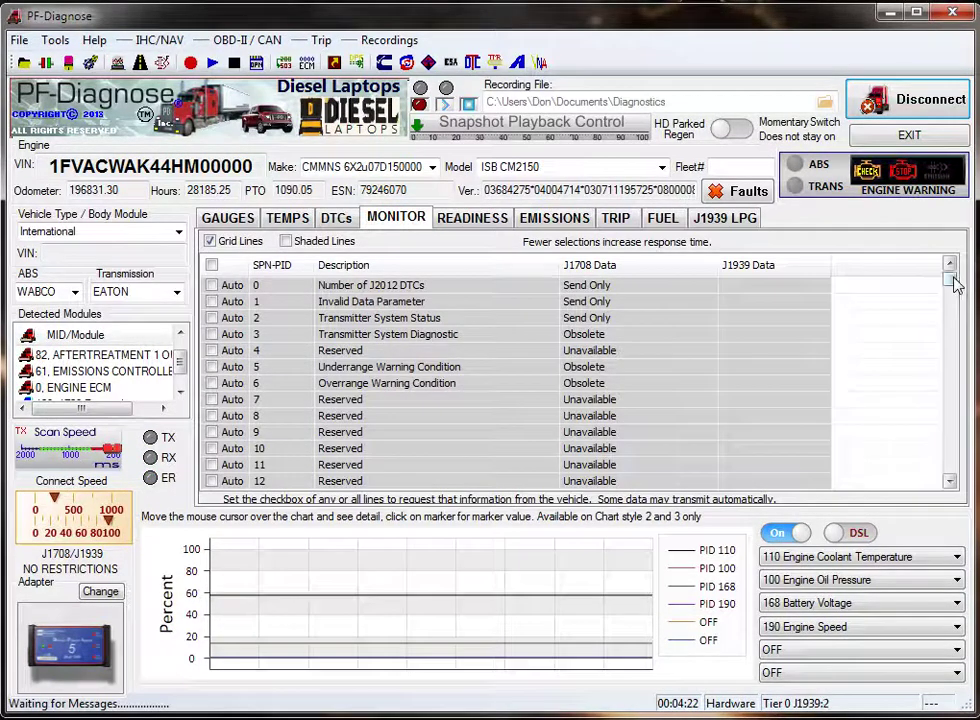
{"action": "left_click_drag", "start_coordinate": [952, 275], "coordinate": [970, 347]}
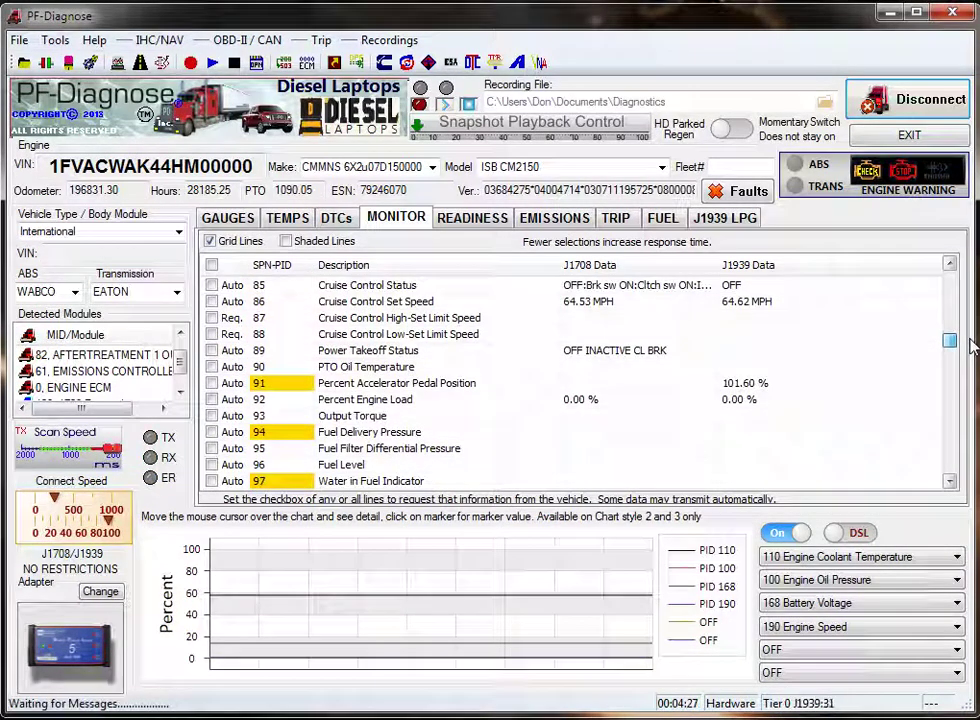
{"action": "left_click", "coordinate": [596, 336]}
{"action": "left_click", "coordinate": [599, 319]}
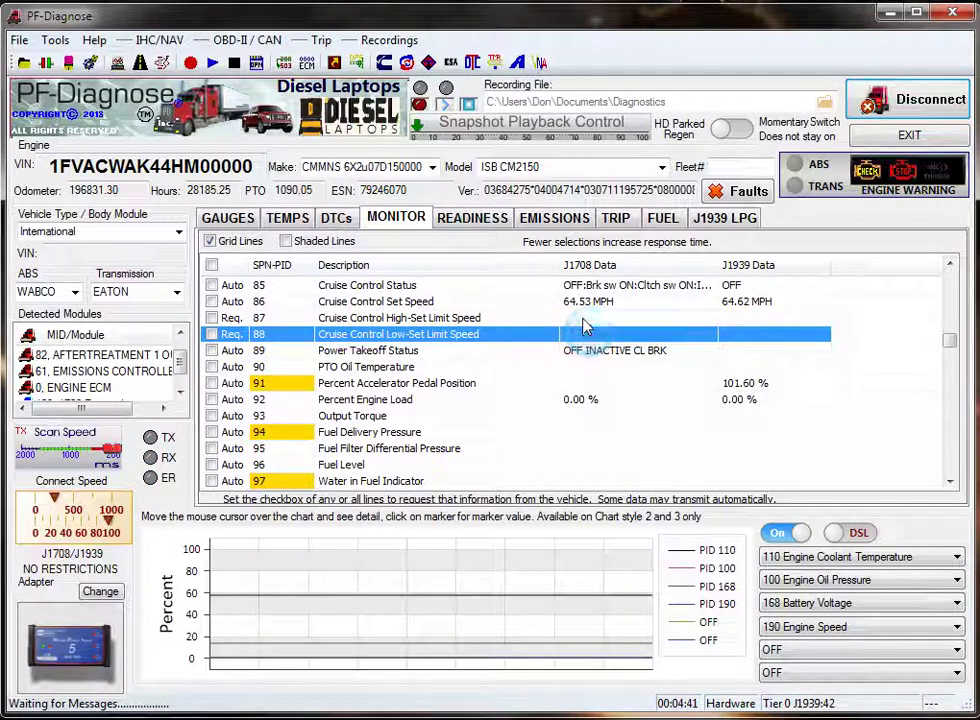
{"action": "left_click", "coordinate": [211, 317]}
{"action": "left_click", "coordinate": [211, 334]}
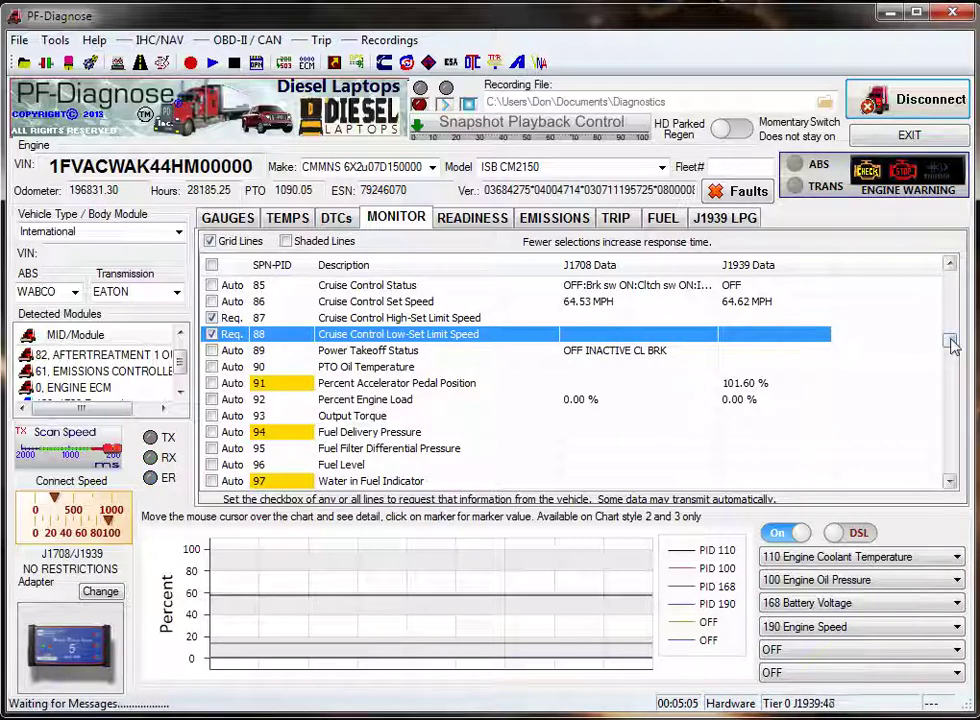
- Try requesting Washer Fluid Level (80) in the monitor list and withdraw the request
{"action": "left_click_drag", "start_coordinate": [952, 345], "coordinate": [951, 335]}
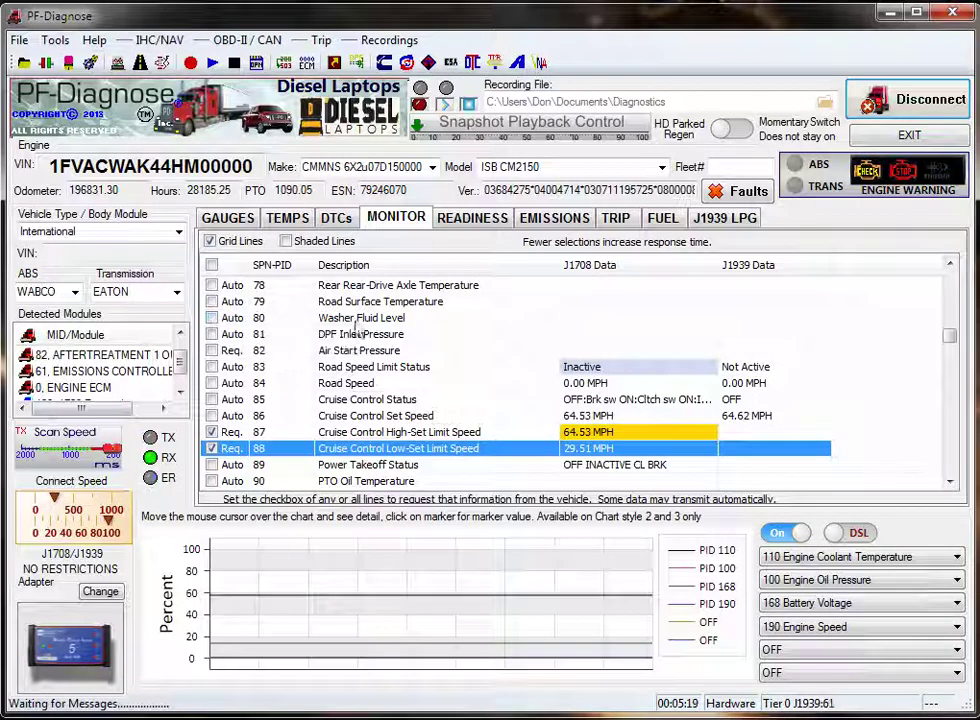
{"action": "left_click", "coordinate": [212, 318]}
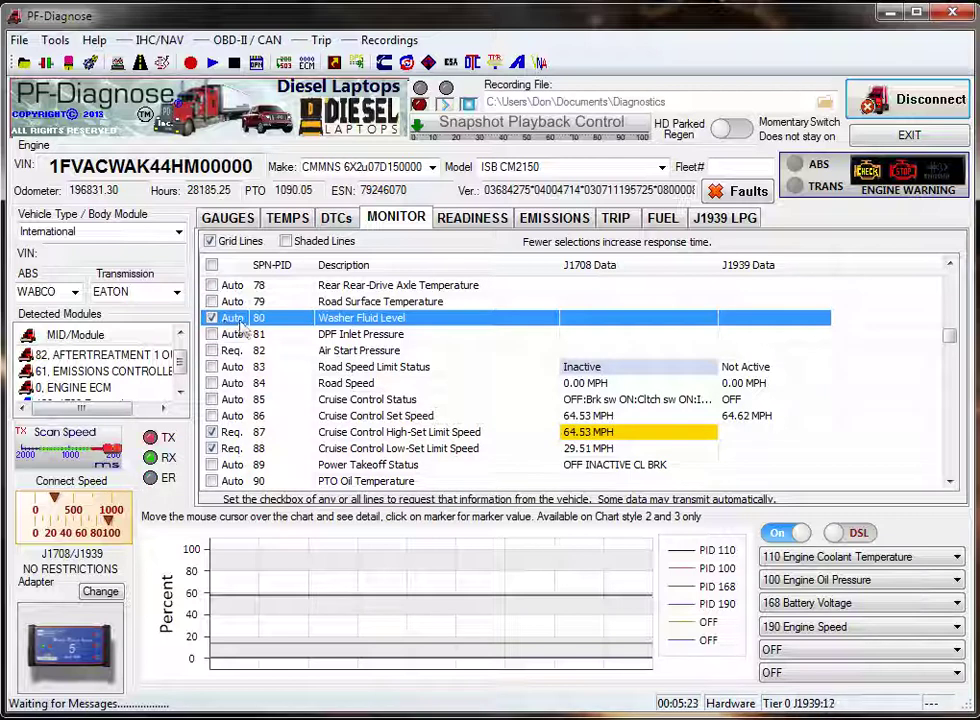
{"action": "left_click", "coordinate": [212, 318]}
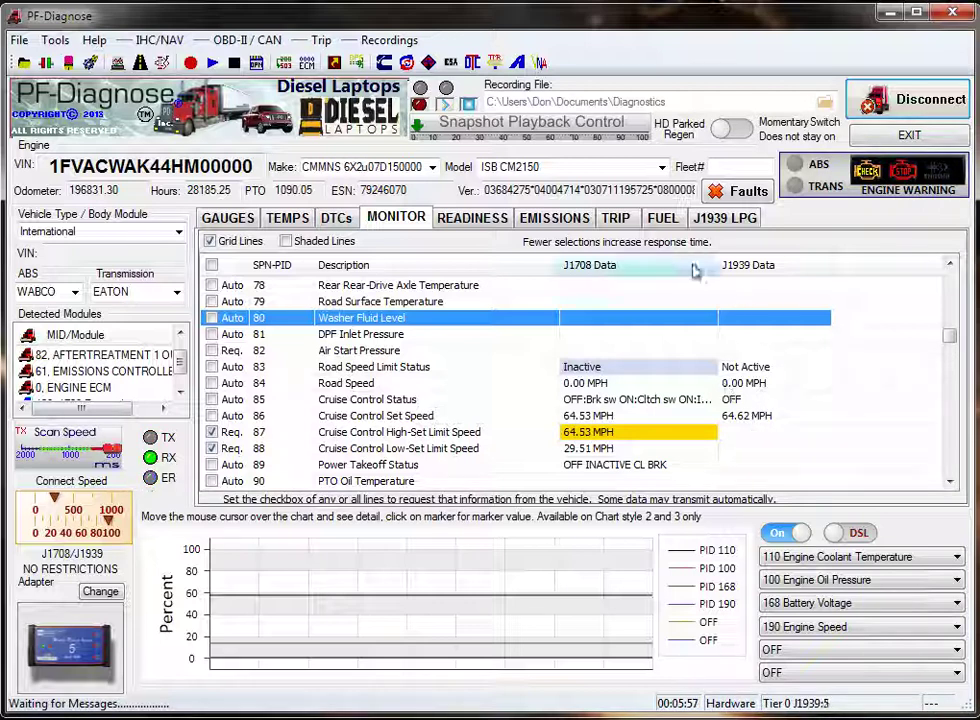
- Review the vehicle's diagnostic readiness, emissions, trip and fuel data
{"action": "left_click", "coordinate": [476, 222]}
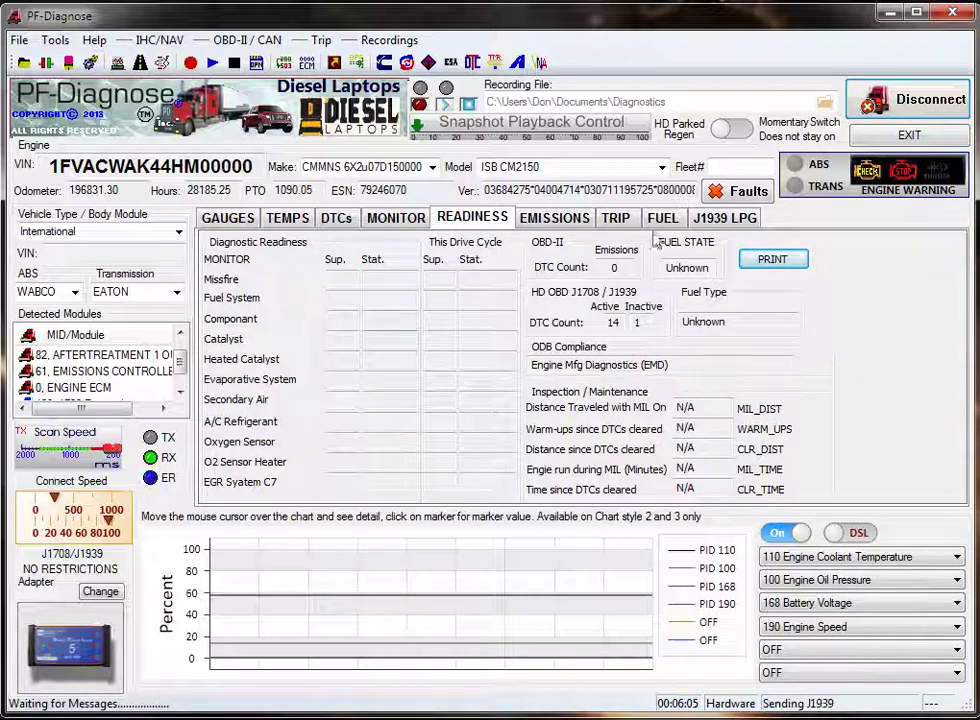
{"action": "left_click", "coordinate": [566, 218]}
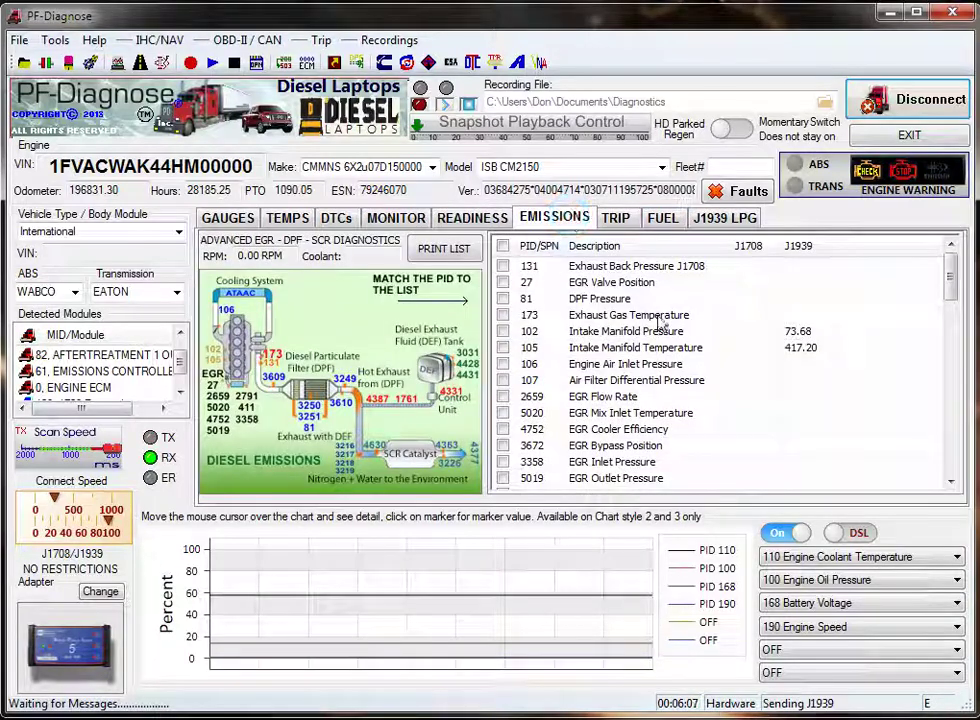
{"action": "left_click_drag", "start_coordinate": [950, 277], "coordinate": [951, 345]}
{"action": "left_click", "coordinate": [615, 218]}
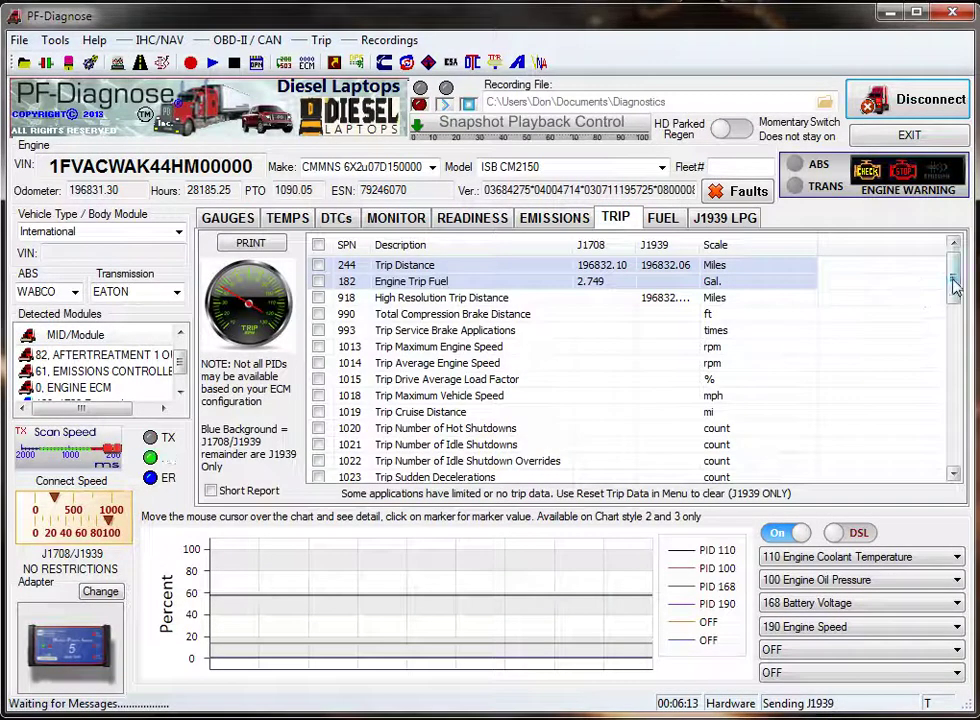
{"action": "left_click_drag", "start_coordinate": [954, 286], "coordinate": [945, 240]}
{"action": "left_click", "coordinate": [662, 218]}
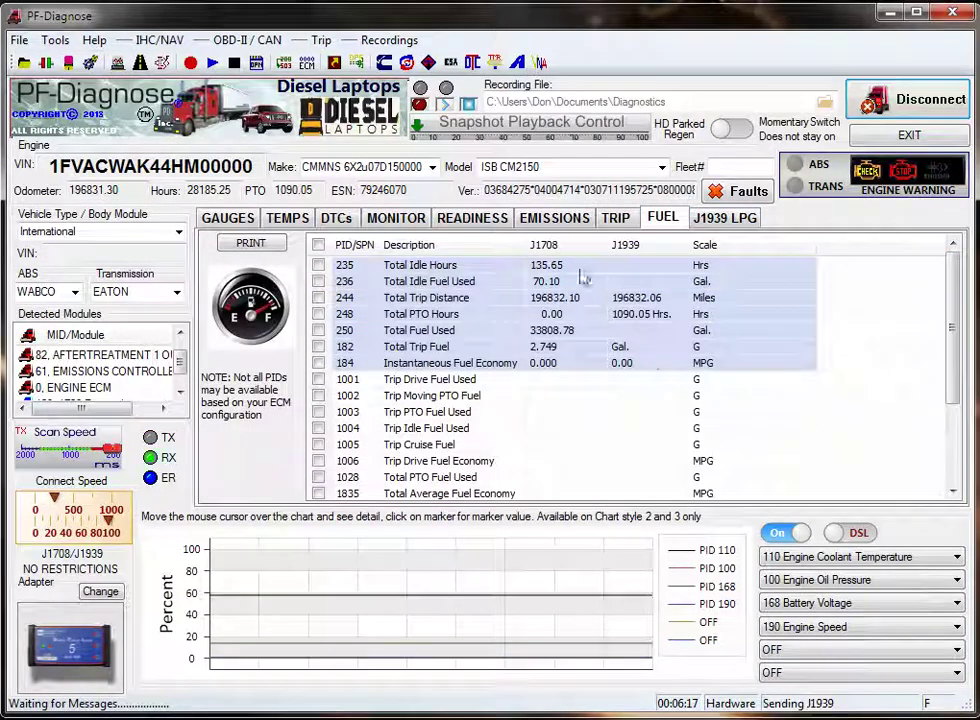
- Examine the J1939 LPG parameters with the request-type column widened, toggling the chart to GAS and back to DSL
{"action": "left_click", "coordinate": [730, 226]}
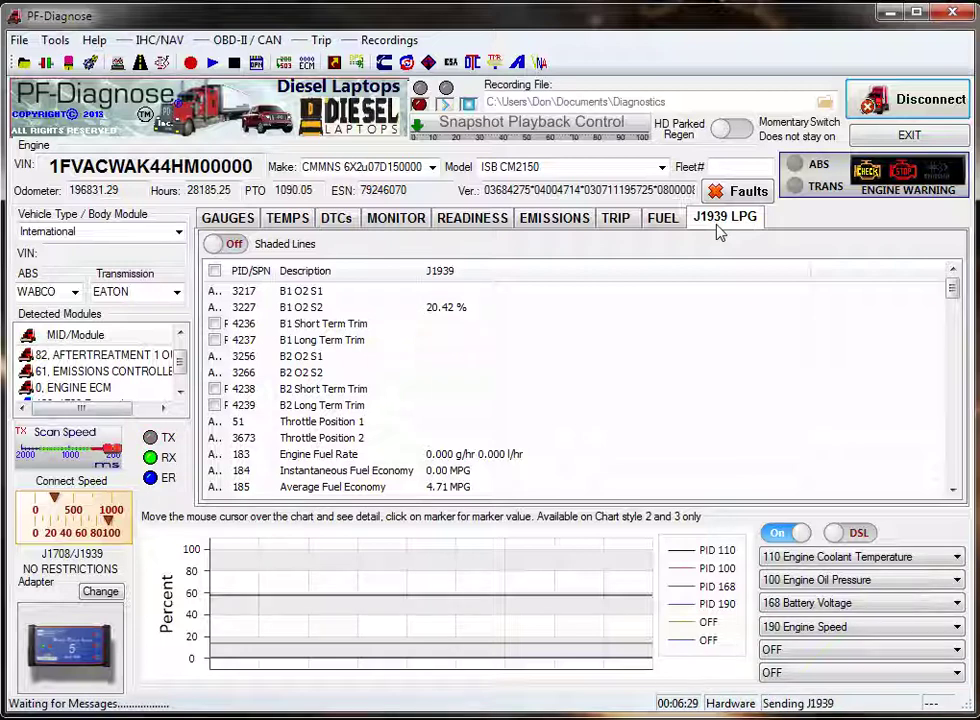
{"action": "left_click", "coordinate": [864, 536]}
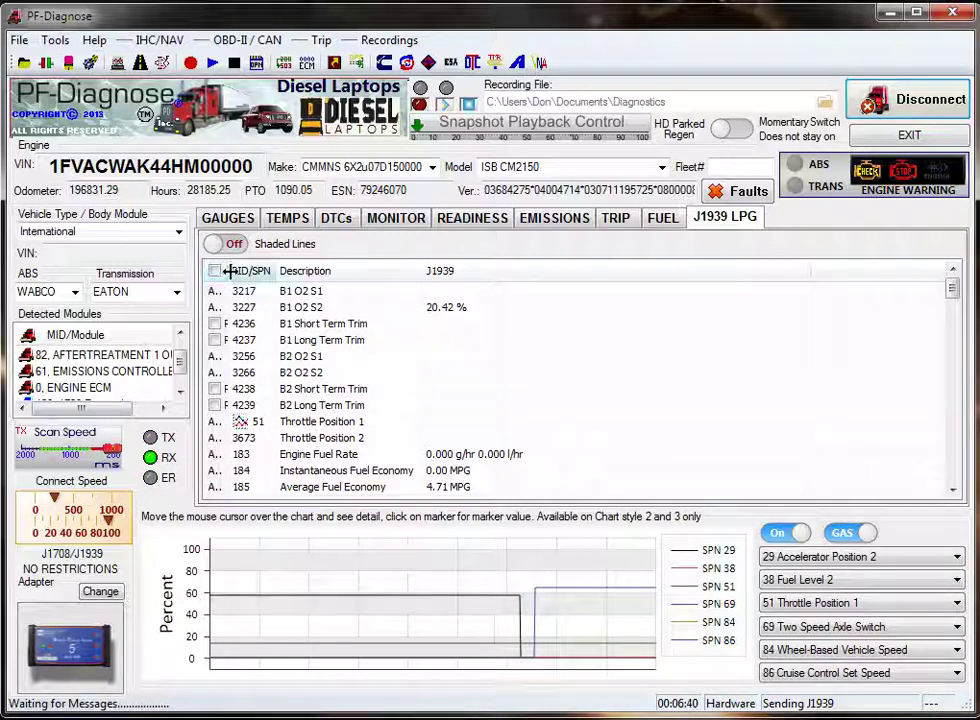
{"action": "left_click_drag", "start_coordinate": [229, 271], "coordinate": [257, 271]}
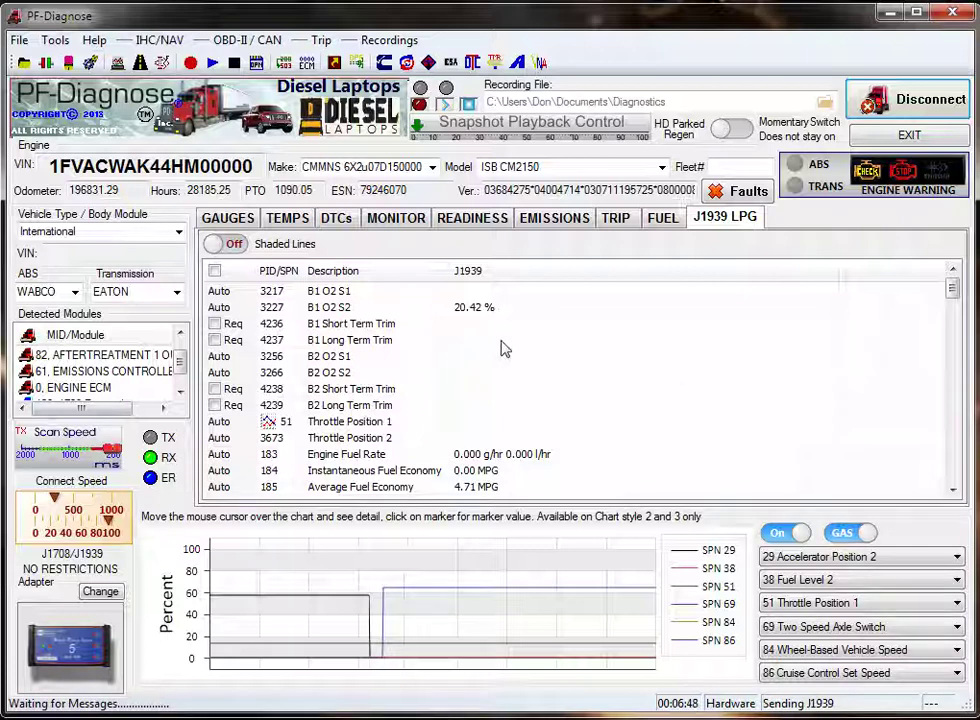
{"action": "left_click_drag", "start_coordinate": [953, 289], "coordinate": [952, 333]}
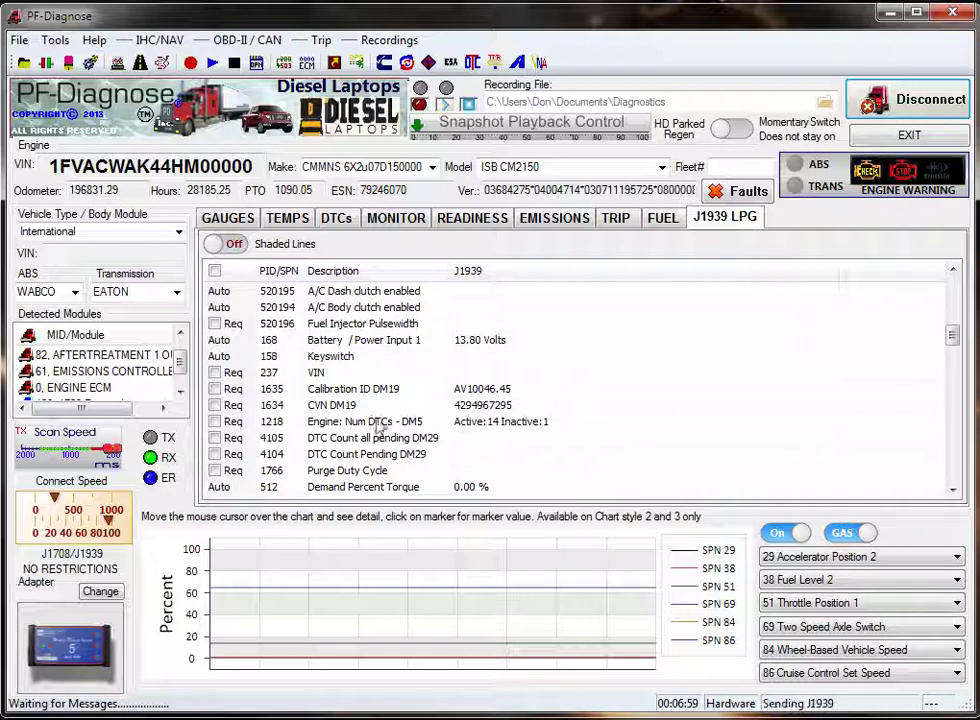
{"action": "left_click", "coordinate": [845, 534]}
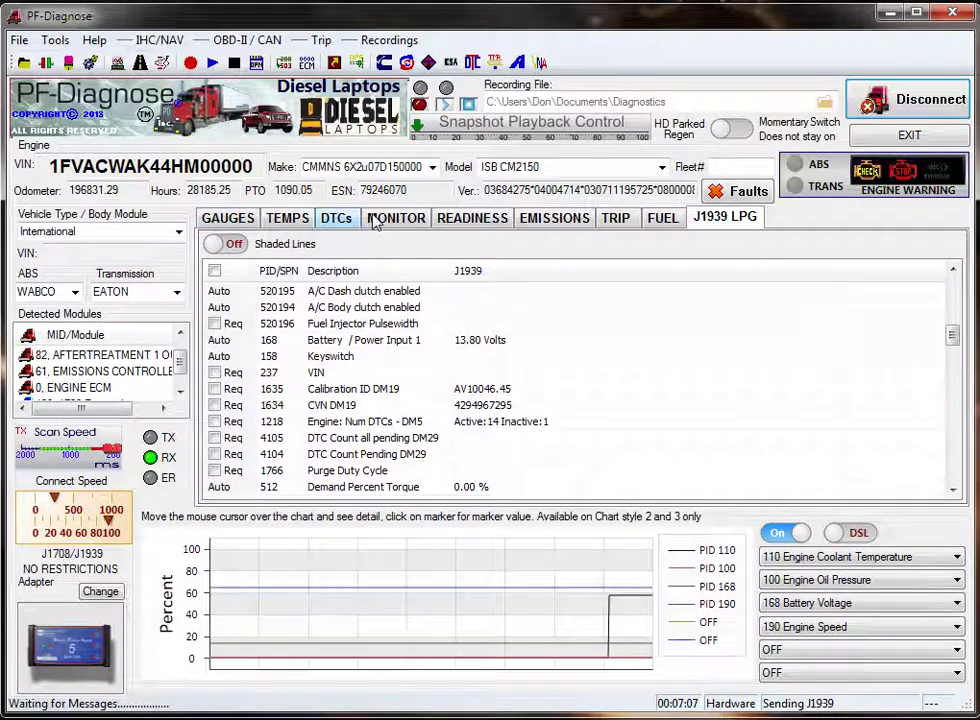
- Return to the monitor list and set the chart's first parameter to 115 Alternator Current
{"action": "left_click", "coordinate": [398, 219]}
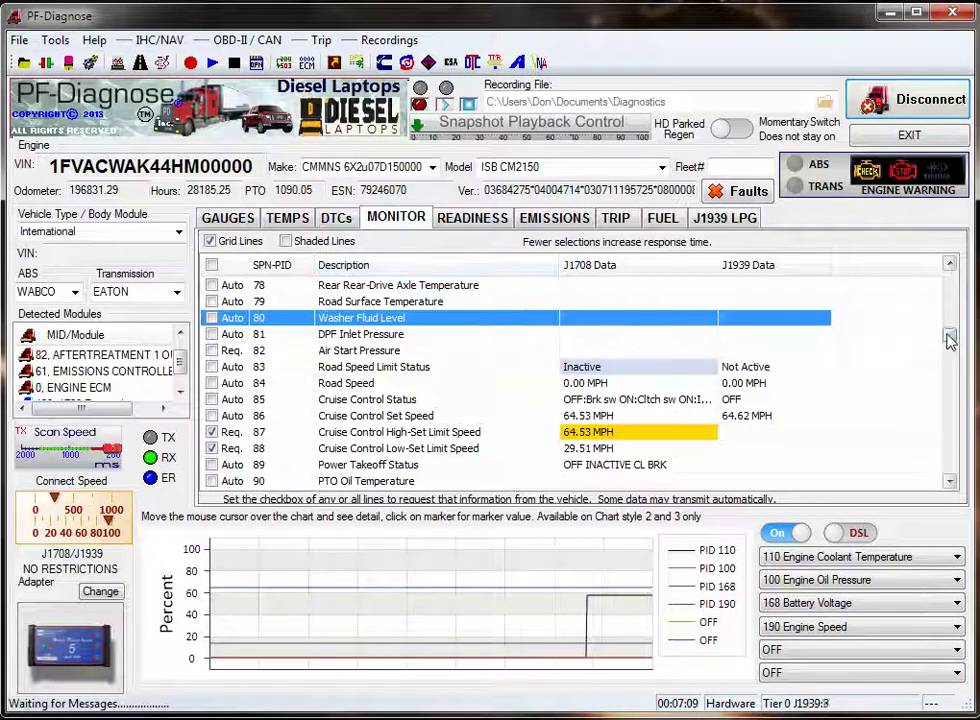
{"action": "left_click_drag", "start_coordinate": [949, 339], "coordinate": [949, 302]}
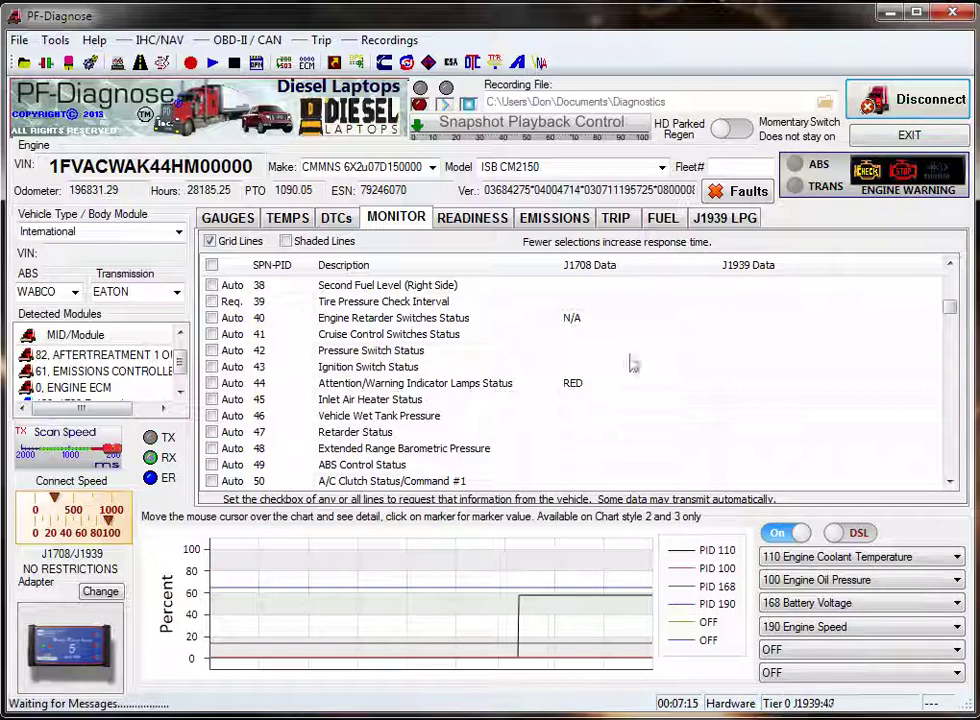
{"action": "left_click", "coordinate": [956, 557]}
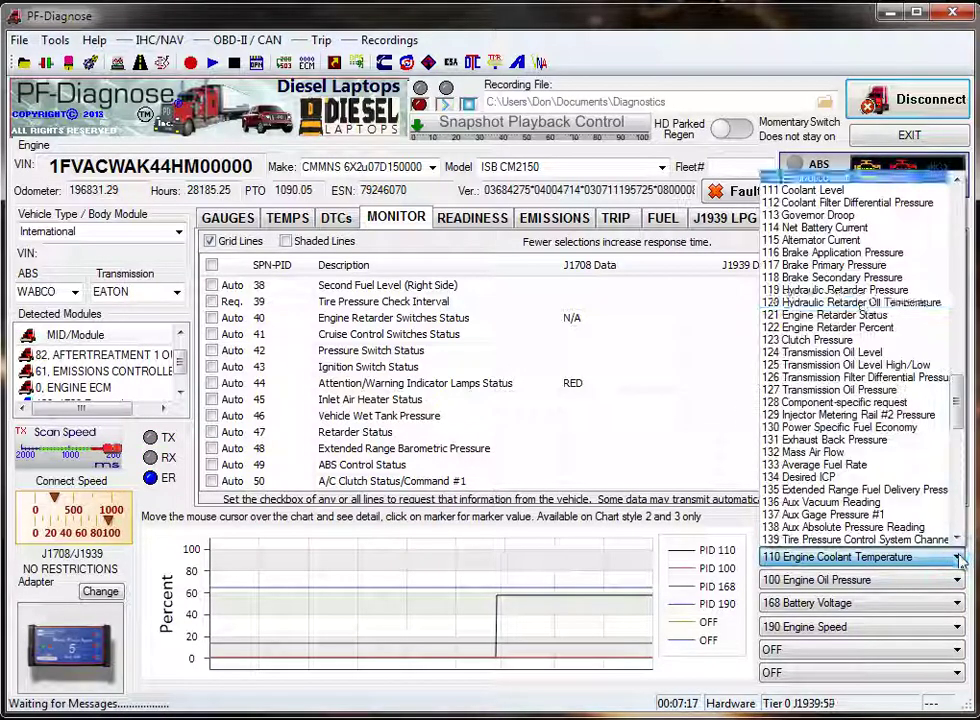
{"action": "left_click", "coordinate": [830, 238]}
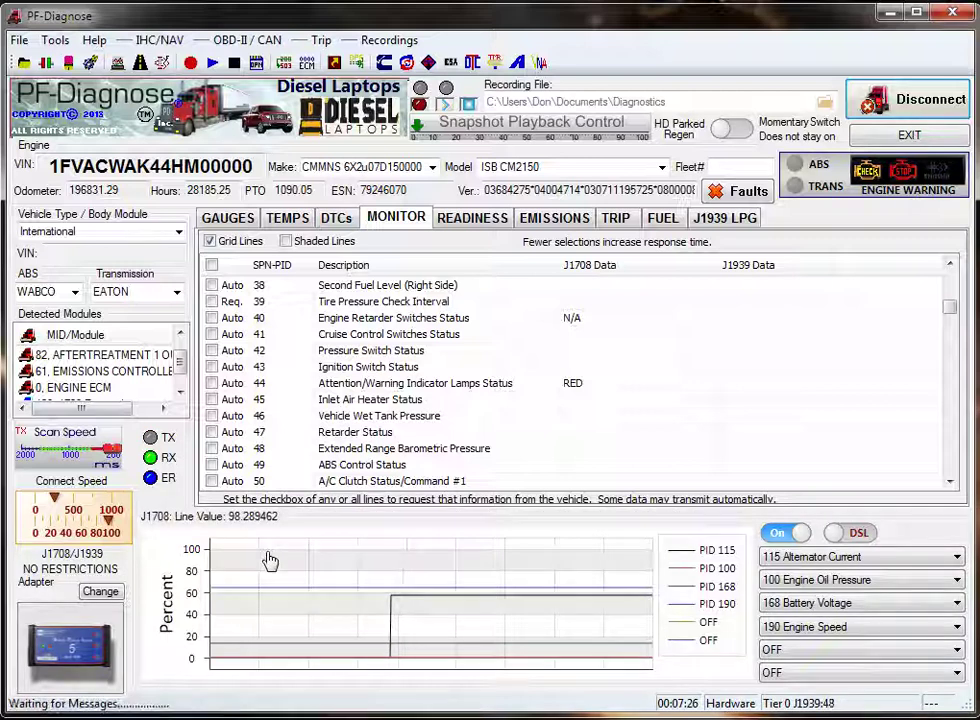
- Open and dismiss the adapter change option, and review the cruise control values and live chart
{"action": "left_click", "coordinate": [100, 592]}
{"action": "left_click", "coordinate": [604, 414]}
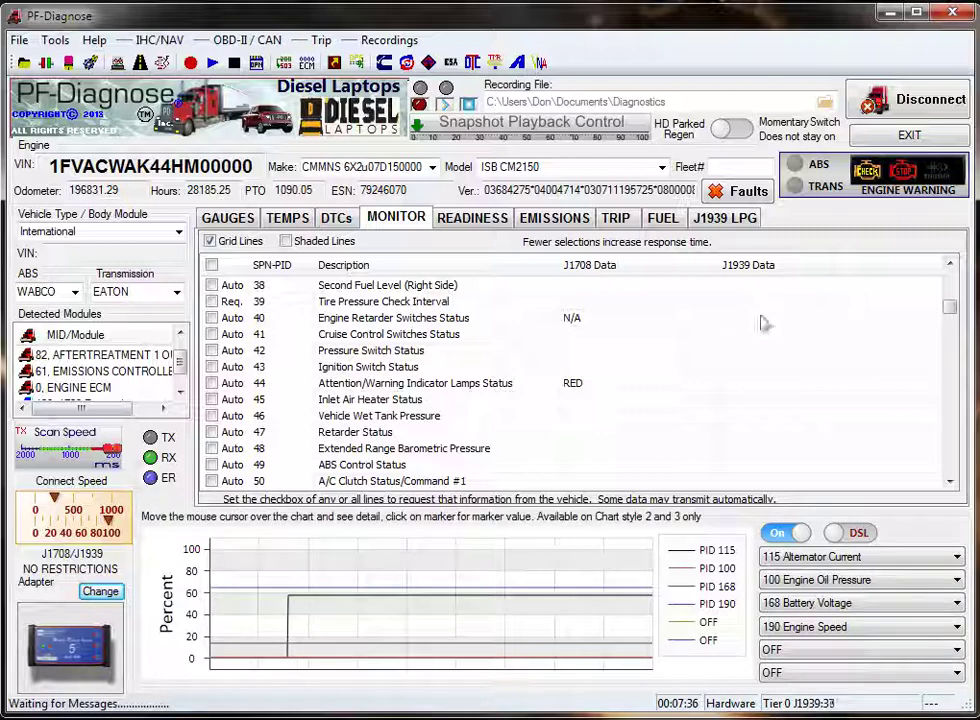
{"action": "left_click_drag", "start_coordinate": [948, 307], "coordinate": [951, 338]}
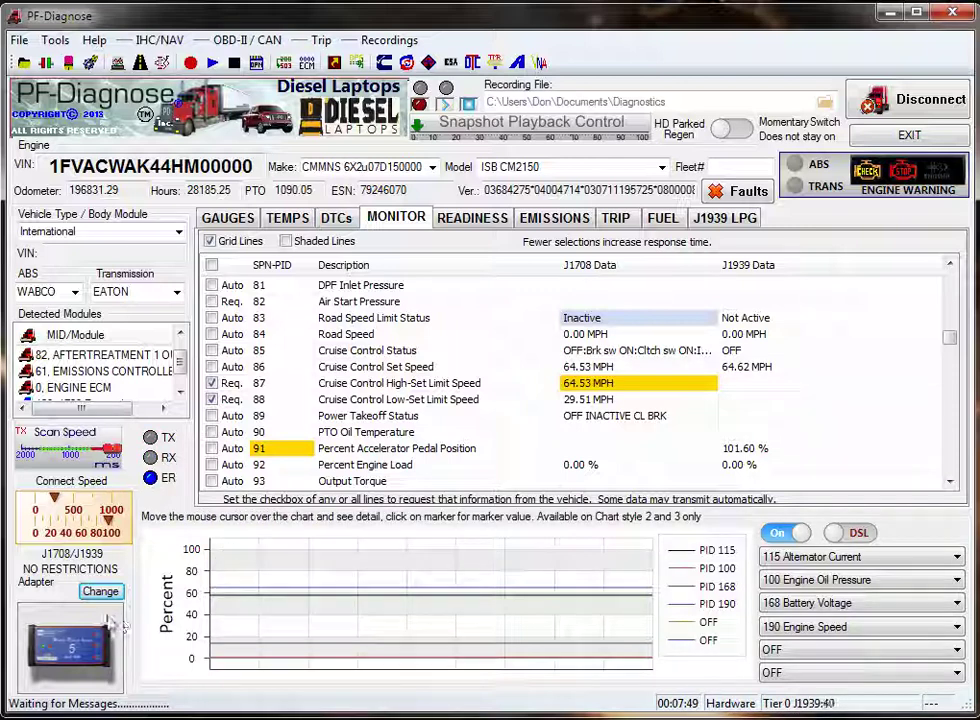
{"action": "mouse_move", "coordinate": [252, 607]}
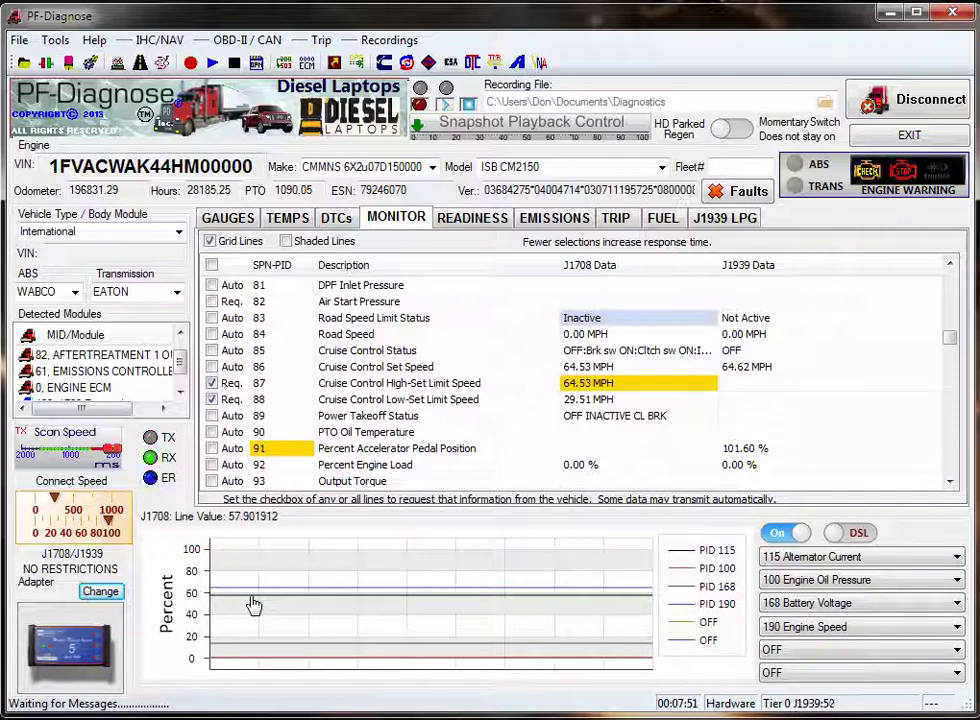